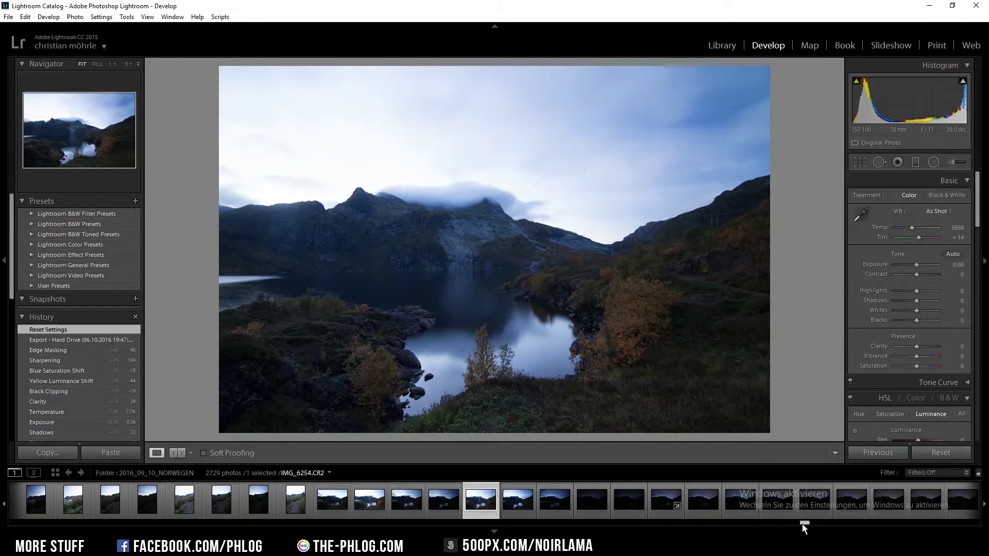
- Preview the aurora exposures such as IMG_6282, then add another frame to the lake photo selection
drag(802, 524, 807, 525)
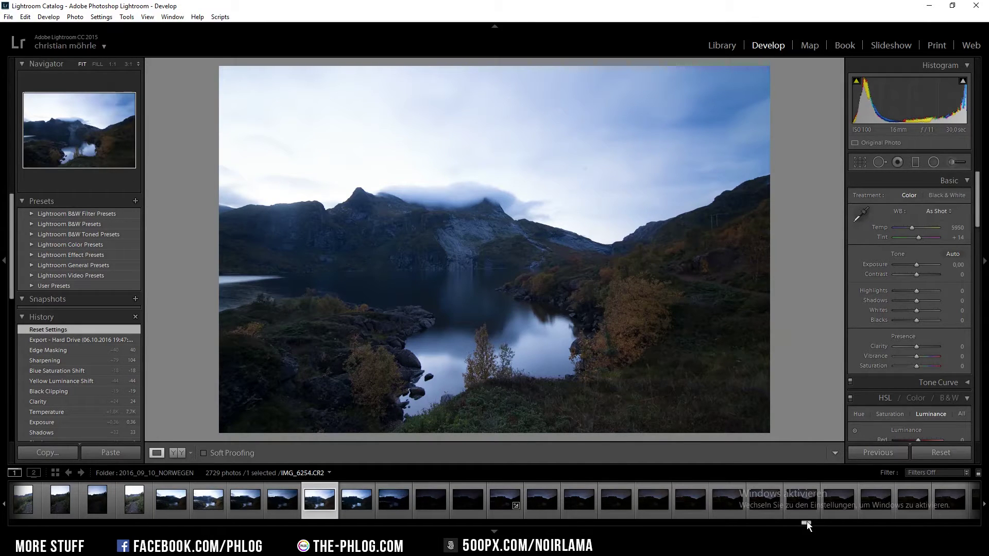
scroll(808, 524, down, 3)
scroll(809, 525, down, 2)
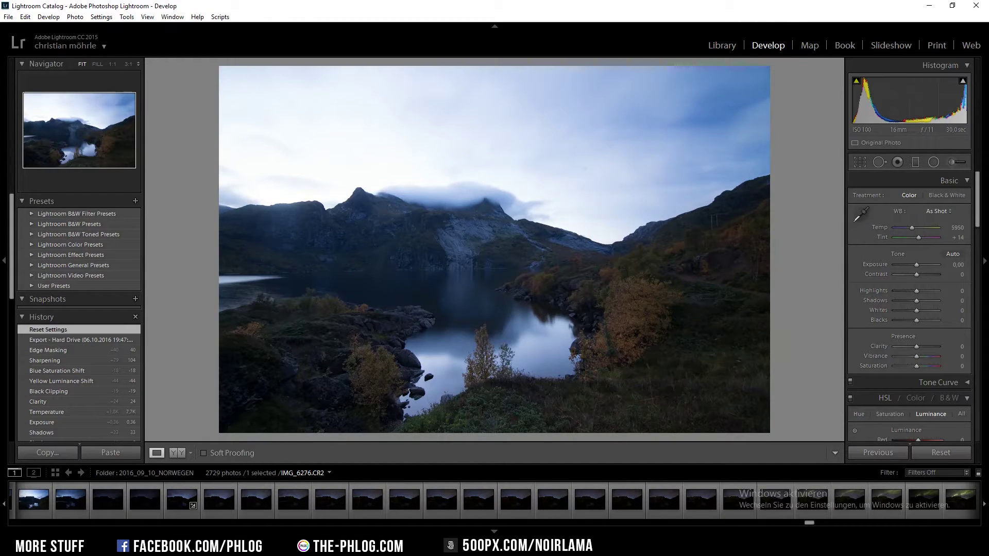
click(473, 506)
click(470, 504)
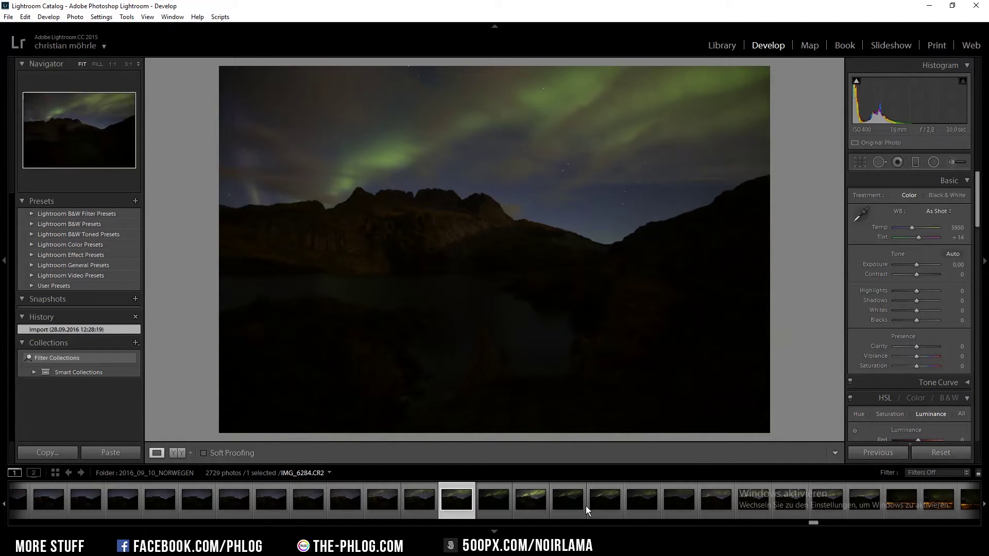
click(494, 500)
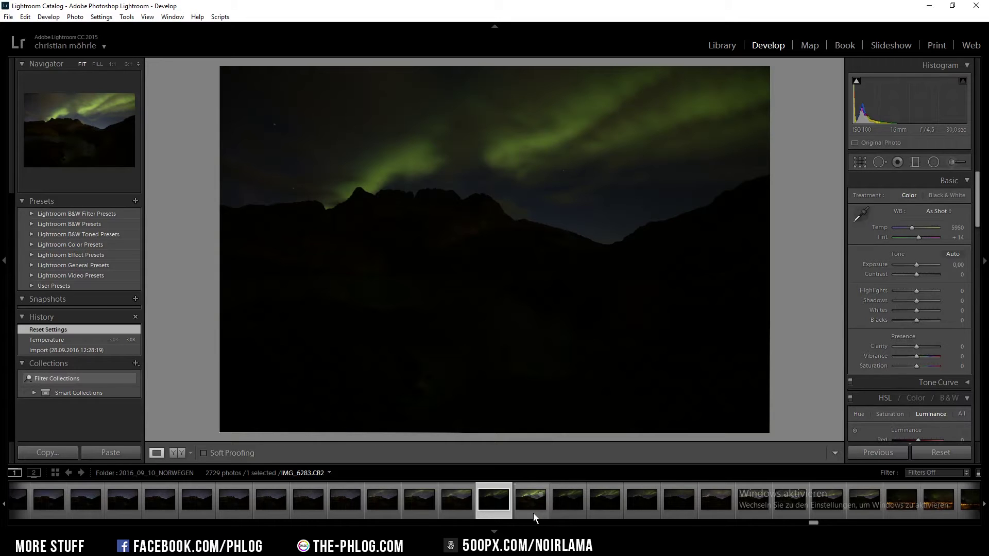
ctrl+click(533, 500)
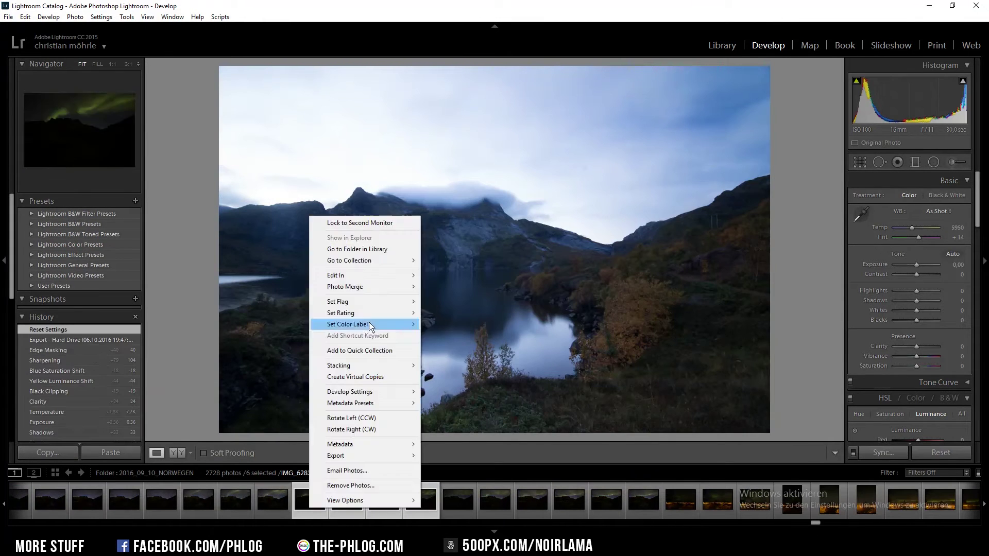
- Merge the selected exposures with Photo Merge > HDR into IMG_6254-HDR.dng
click(444, 285)
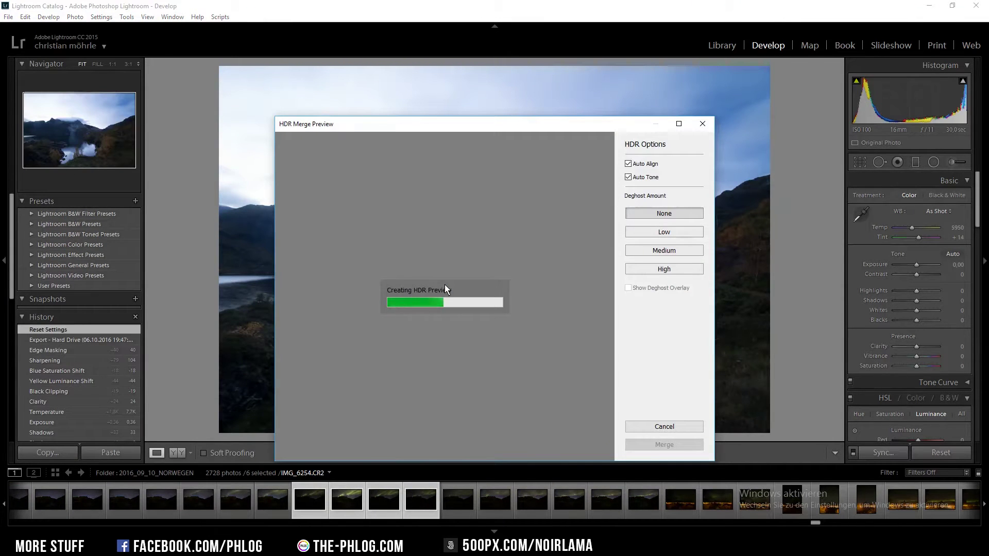
click(672, 444)
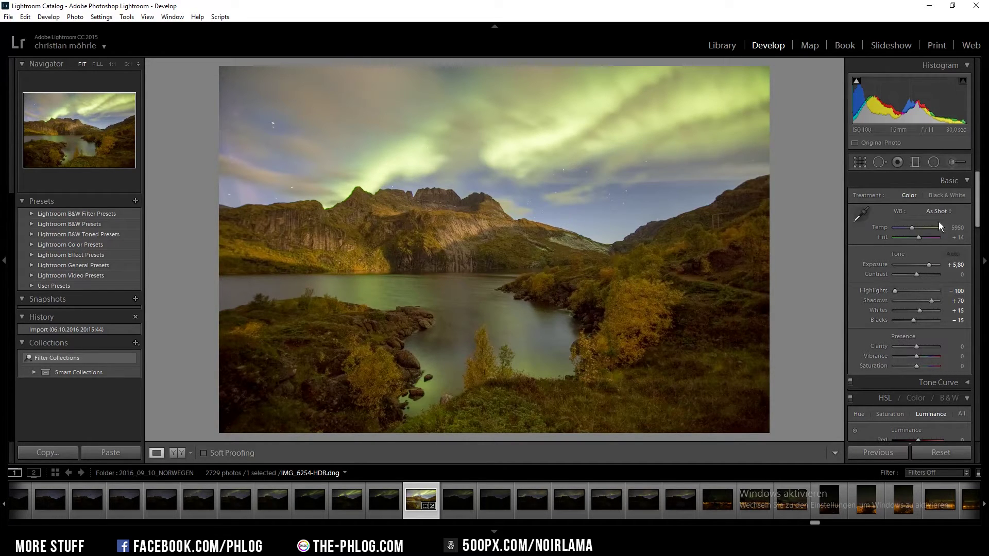
- Lower Exposure to +4.76, cool Temp to 3786, and apply the Camera Neutral profile
drag(930, 264, 925, 264)
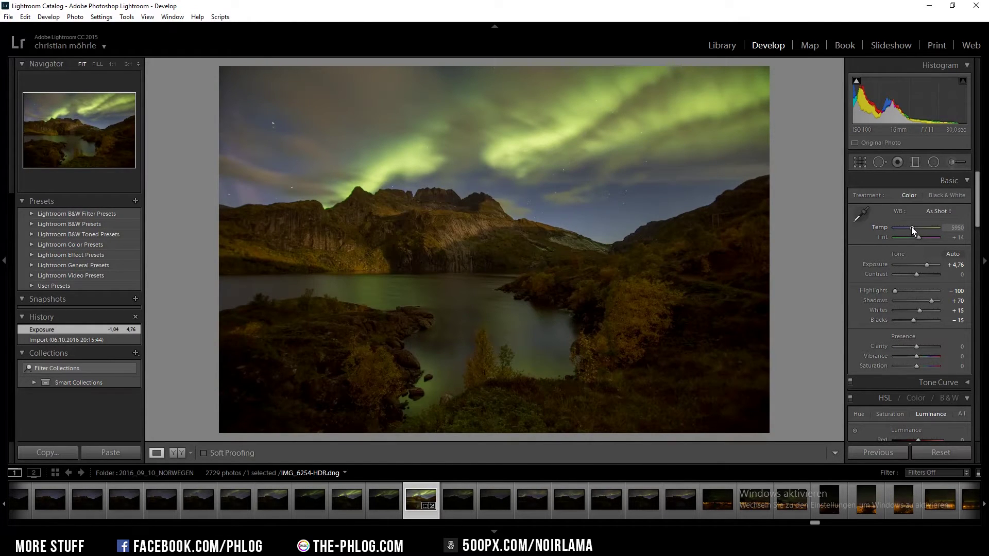
drag(912, 228, 902, 228)
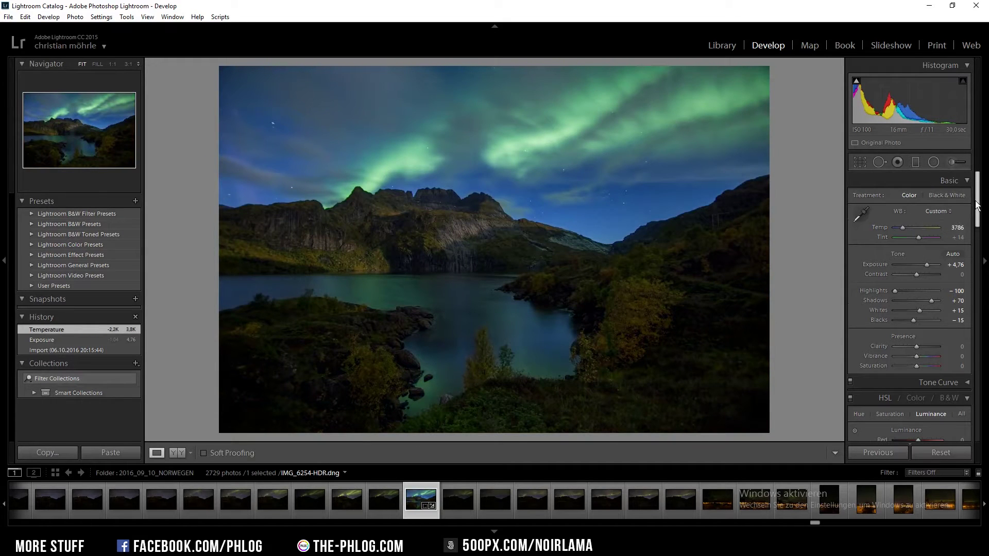
drag(977, 200, 977, 412)
click(951, 295)
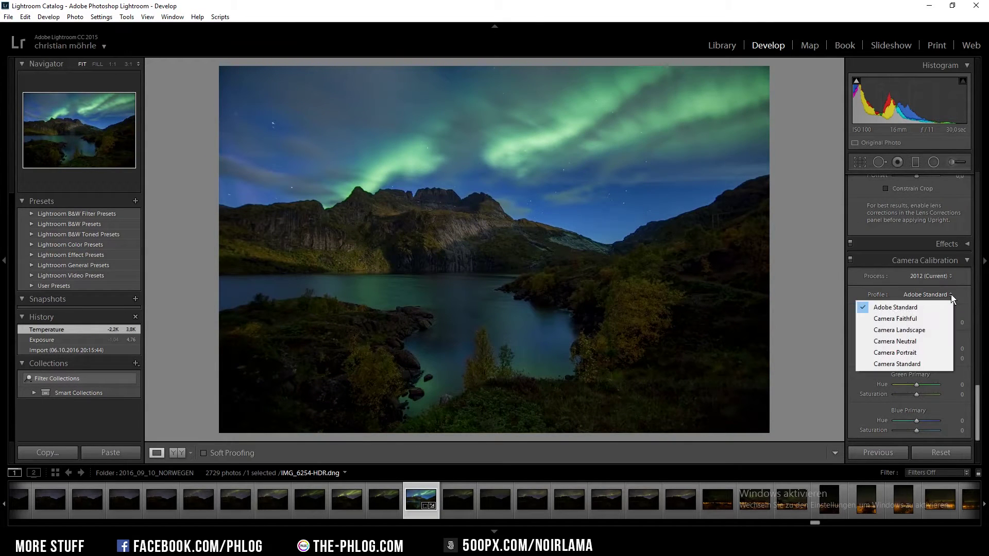
click(915, 342)
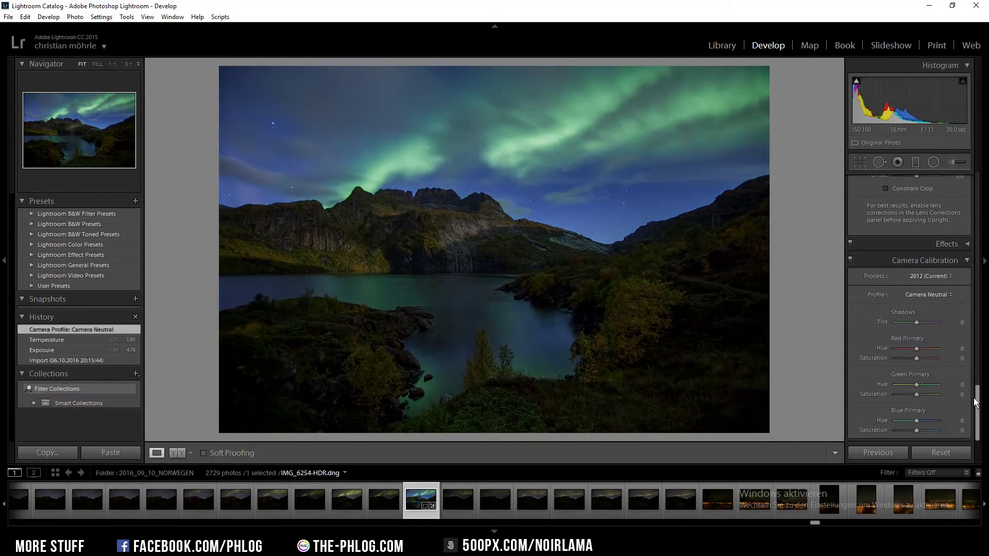
- Enable lens profile corrections and lift Shadows to +100
drag(977, 410, 988, 338)
scroll(926, 333, up, 3)
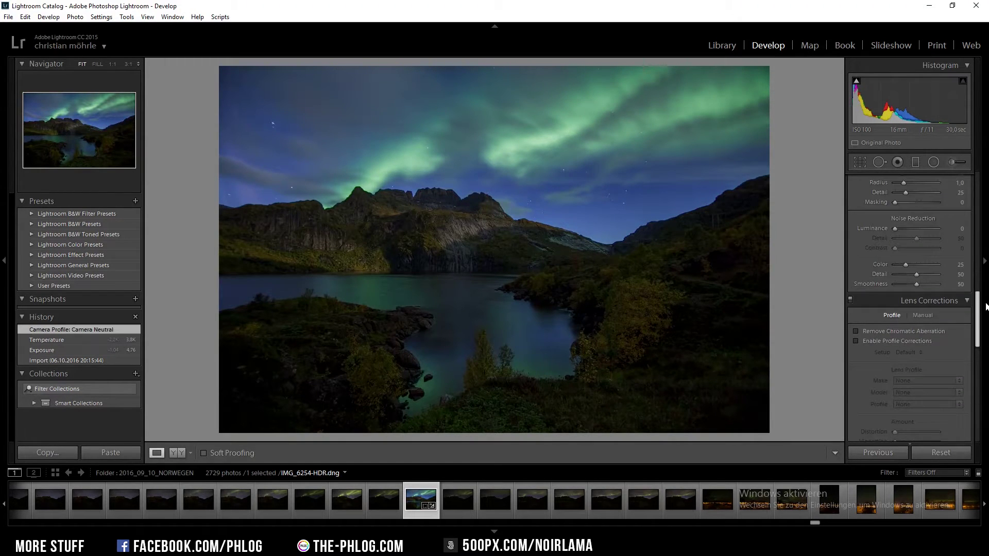
click(913, 342)
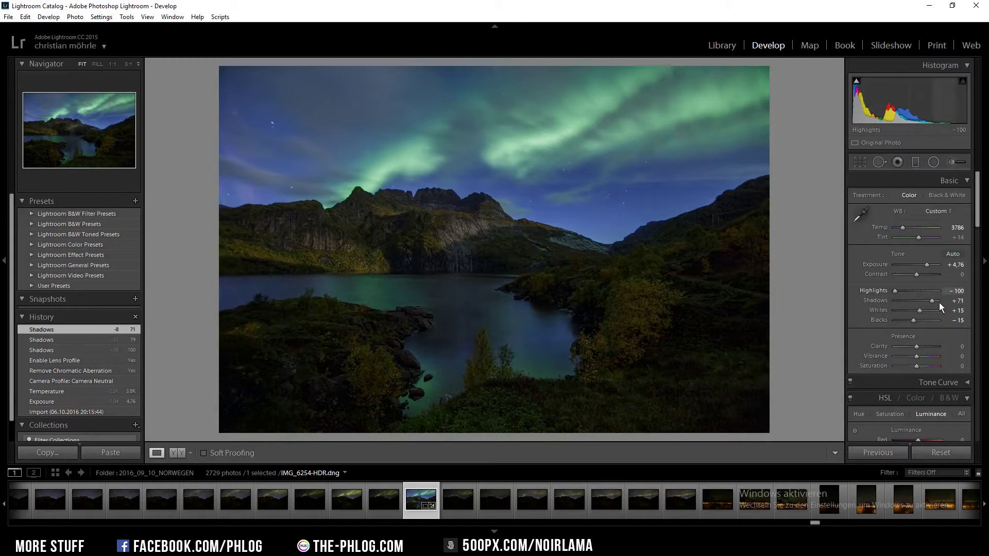
drag(931, 301, 940, 301)
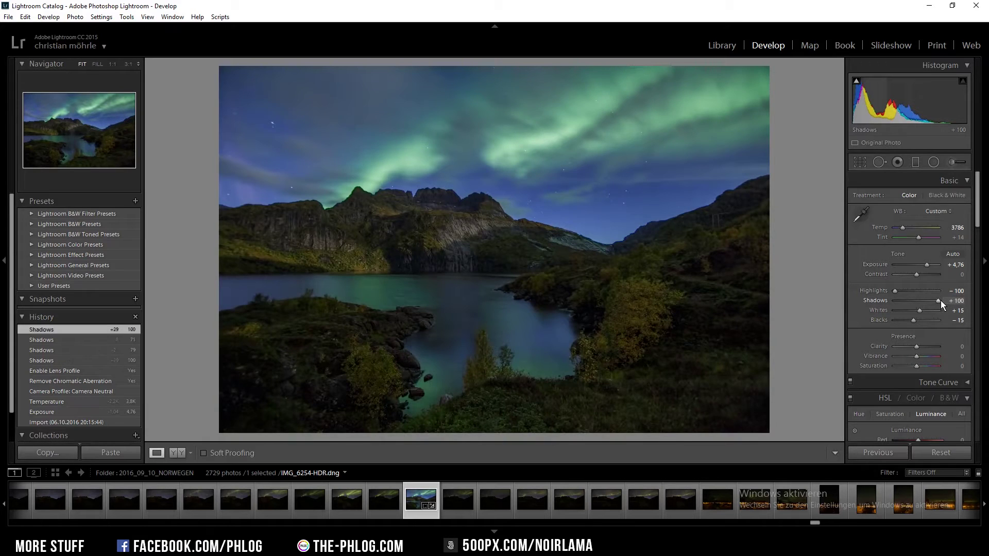
click(916, 163)
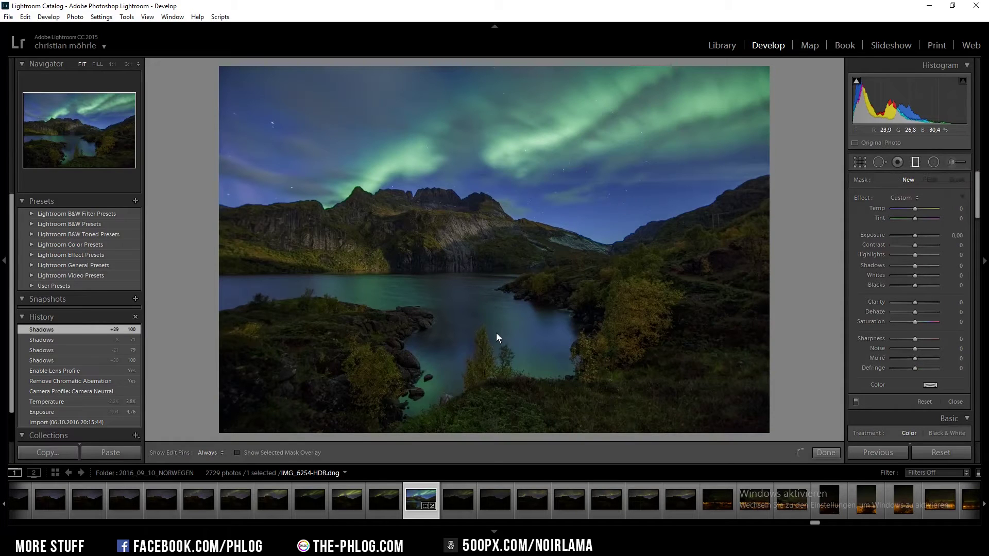
- Add a graduated filter over the lake with Exposure 0.97 and Contrast 36
drag(505, 331, 497, 263)
drag(915, 235, 919, 235)
drag(475, 252, 490, 282)
key(Delete)
drag(918, 235, 923, 245)
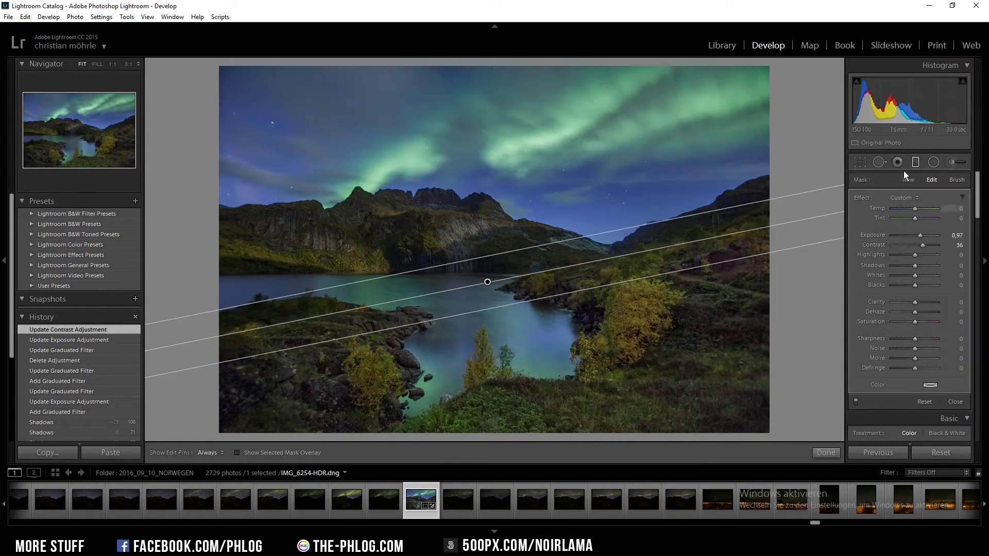
click(919, 161)
- Add a second gradient from the lake up to the ridge with a shifted colour temperature
click(919, 162)
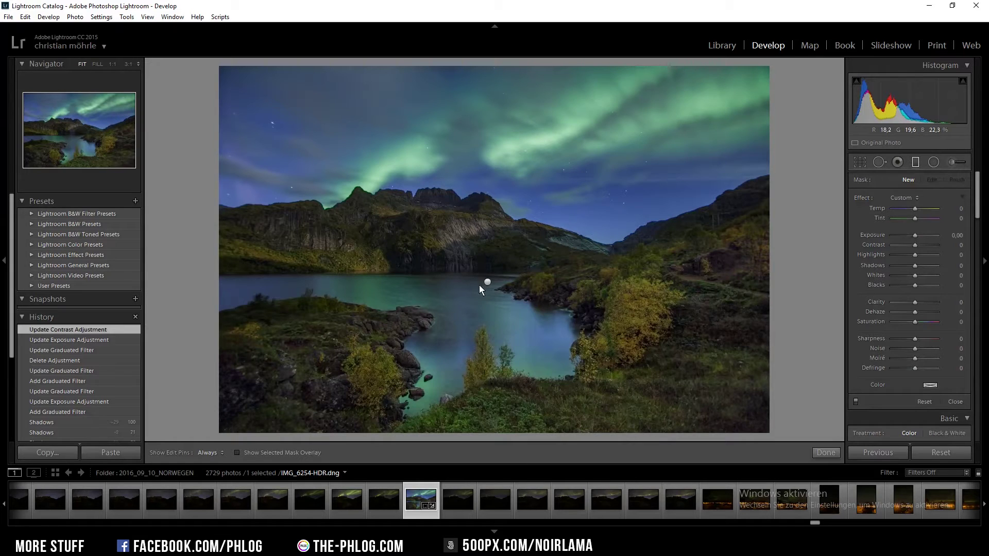
drag(479, 286, 473, 193)
drag(916, 208, 908, 206)
key(m)
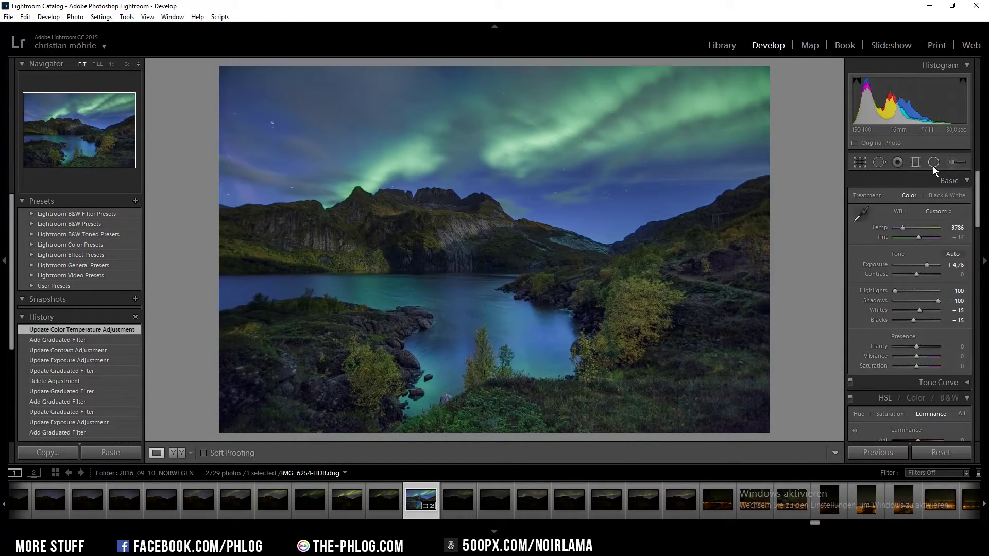
click(915, 162)
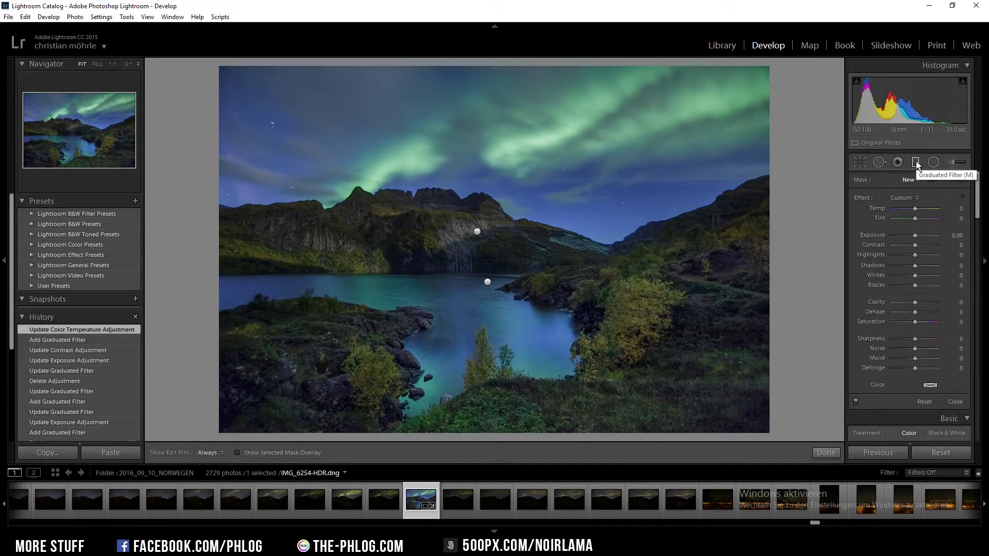
- Add a sky gradient with Clarity 100, Highlights 15, Shadows −45, Contrast 38, then reset global Clarity to 0
drag(473, 149, 467, 198)
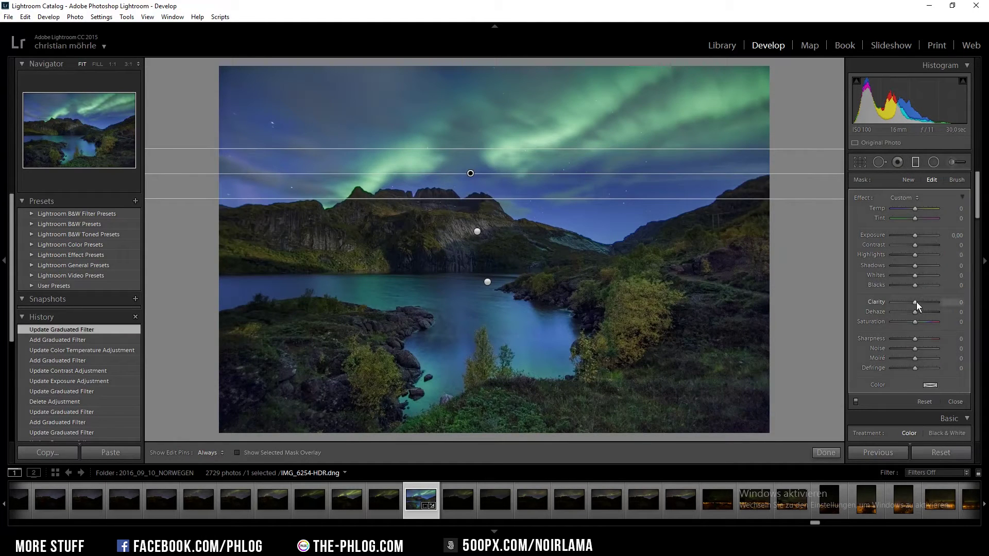
drag(917, 301, 965, 304)
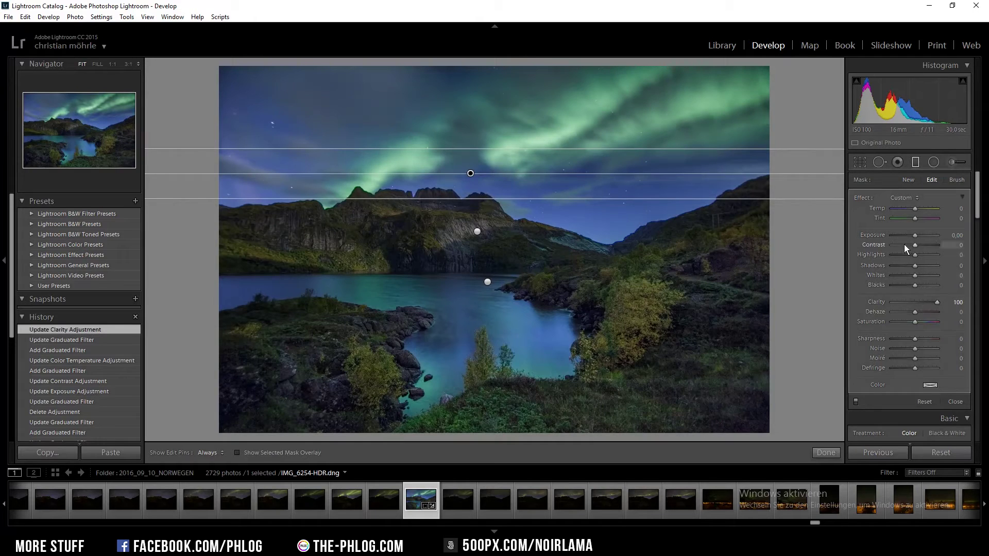
drag(914, 253, 907, 264)
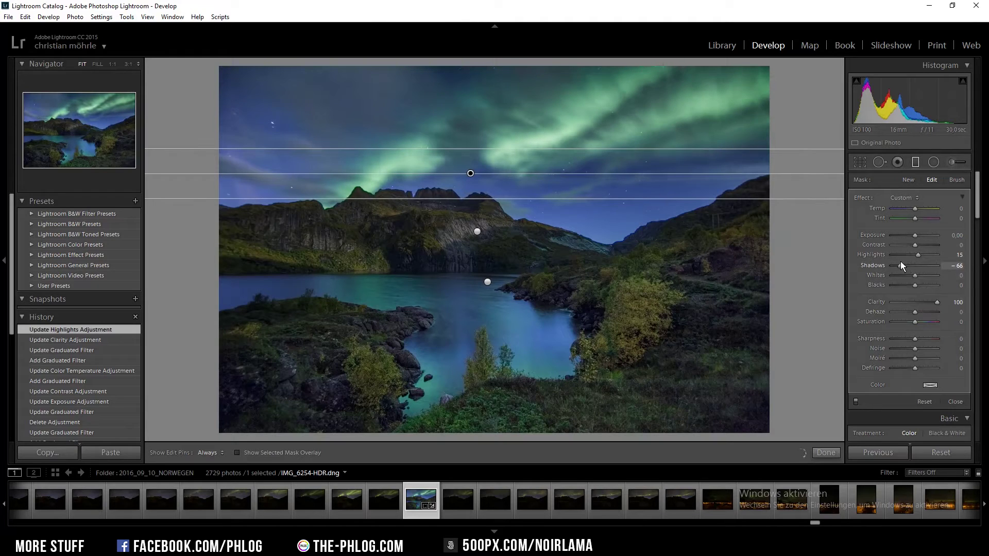
drag(906, 261, 925, 245)
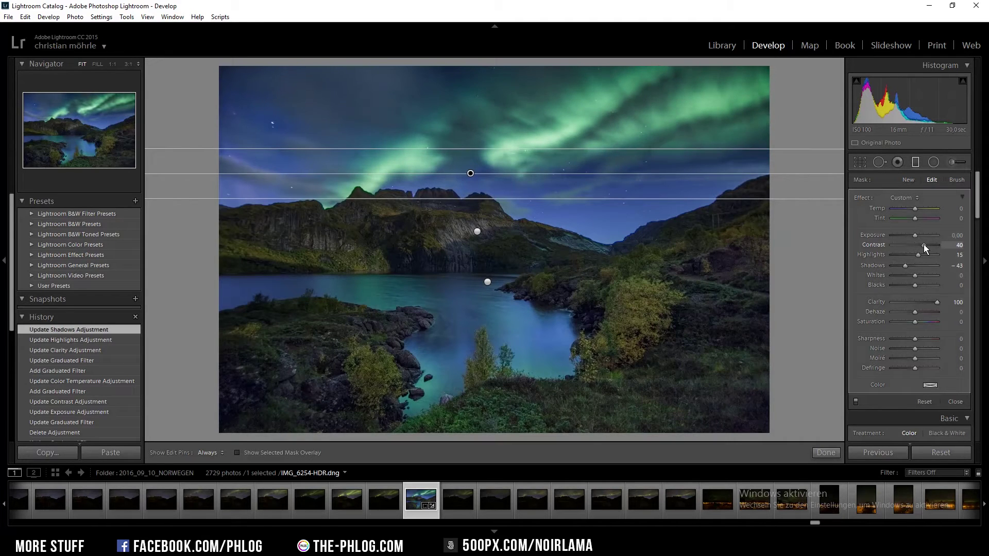
drag(923, 244, 923, 243)
key(m)
double_click(916, 288)
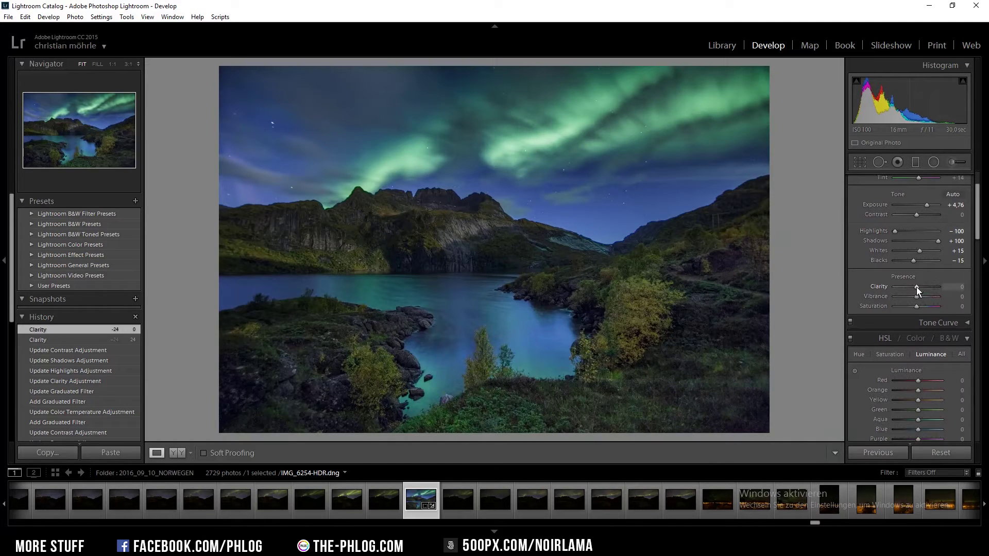
- Set Clarity to +10, Blue saturation to −33, and Green luminance to +31
drag(917, 286, 919, 286)
scroll(907, 263, down, 3)
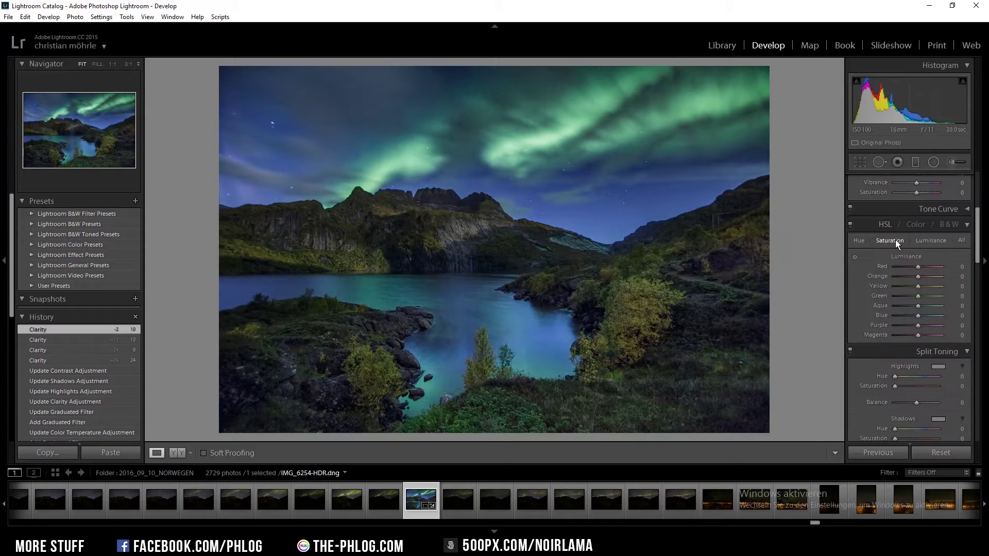
click(893, 240)
drag(918, 316, 912, 313)
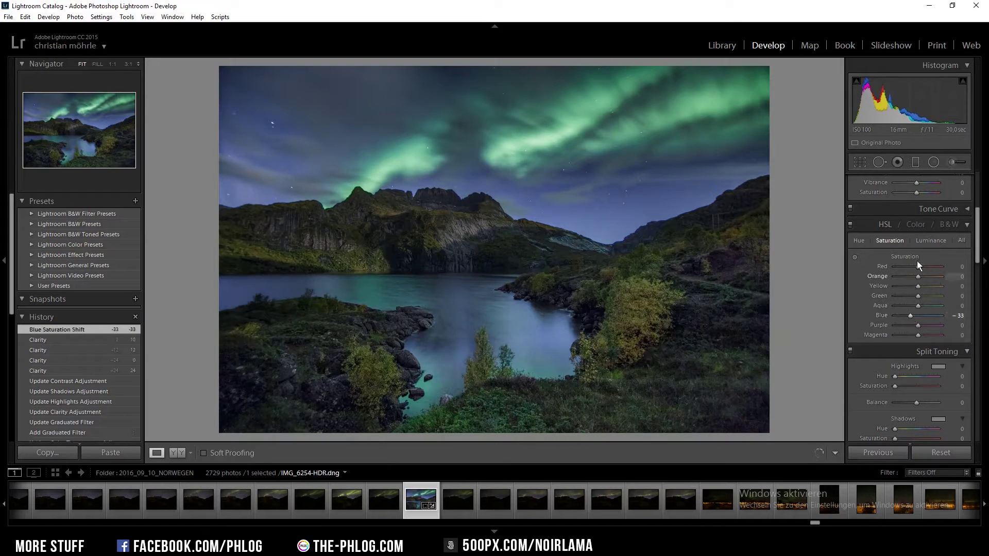
click(929, 240)
drag(919, 296, 926, 290)
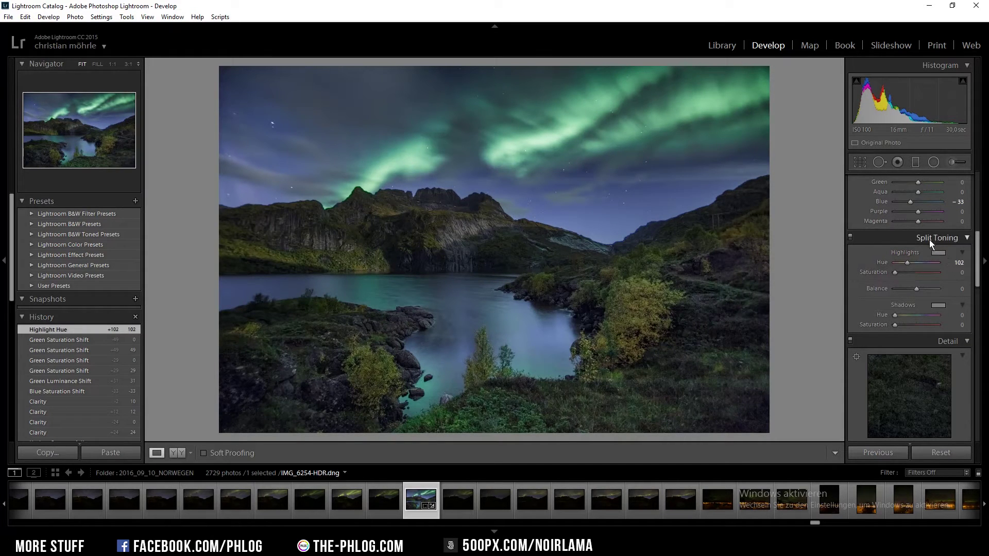
- Tint the split-toning highlights at hue 102, saturation 31, and toggle split toning to compare
click(939, 253)
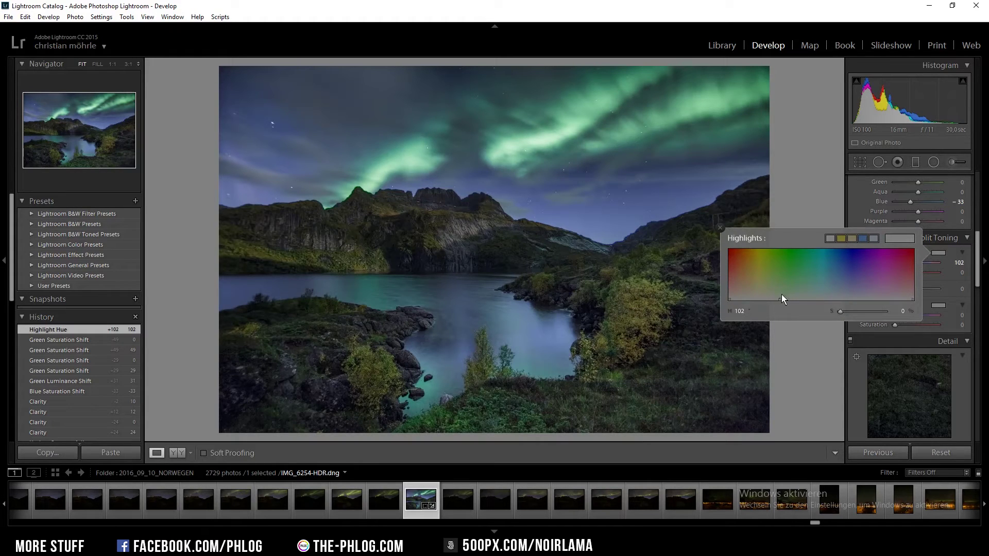
drag(781, 296, 781, 284)
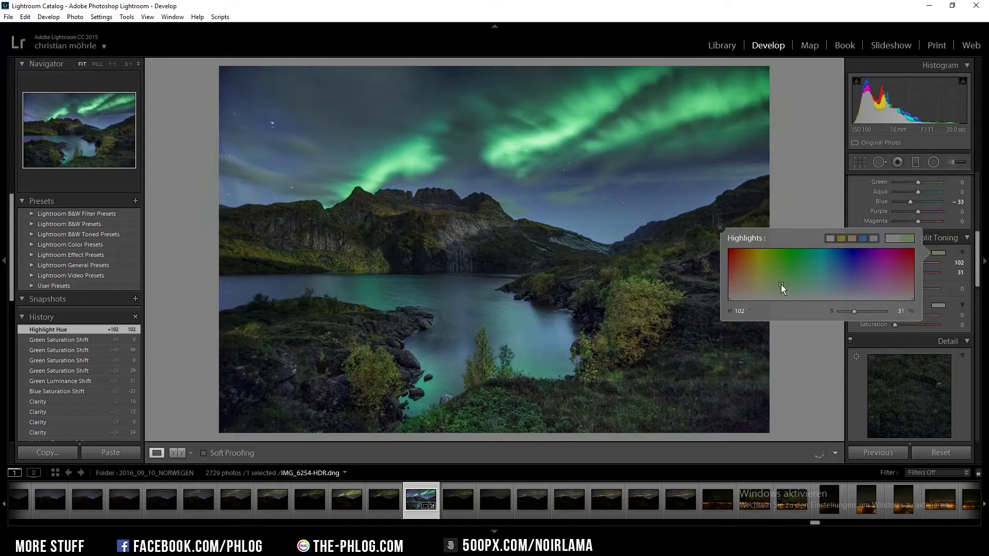
click(950, 247)
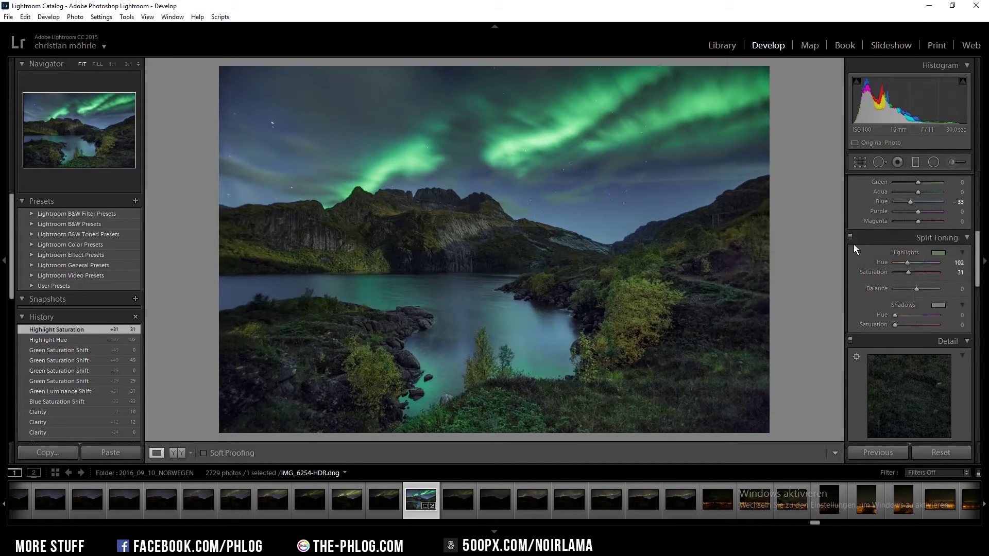
click(850, 237)
click(850, 237)
scroll(902, 361, down, 3)
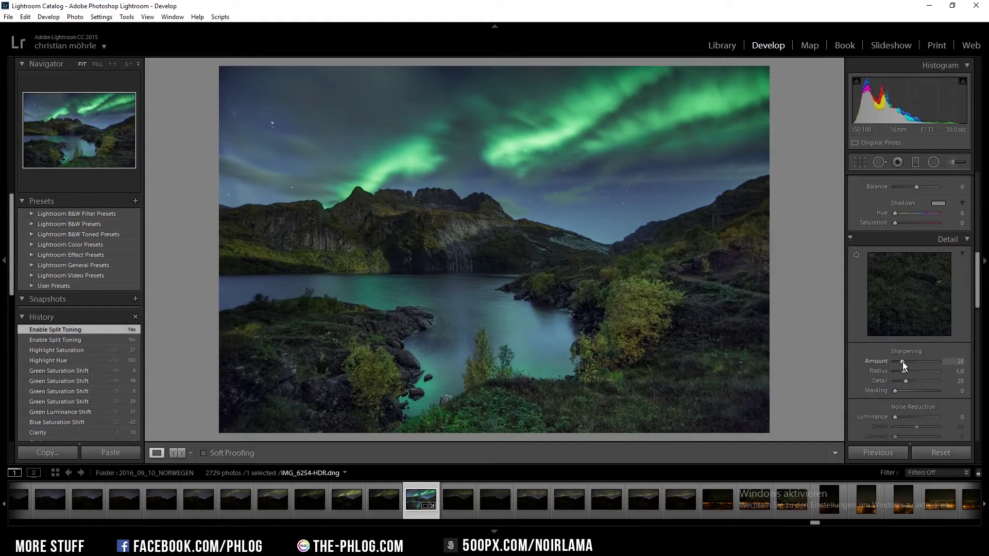
- Sharpen with Amount 70 and Masking 35, and add Luminance noise reduction 12 with Detail 13
drag(905, 362, 915, 362)
drag(895, 391, 914, 395)
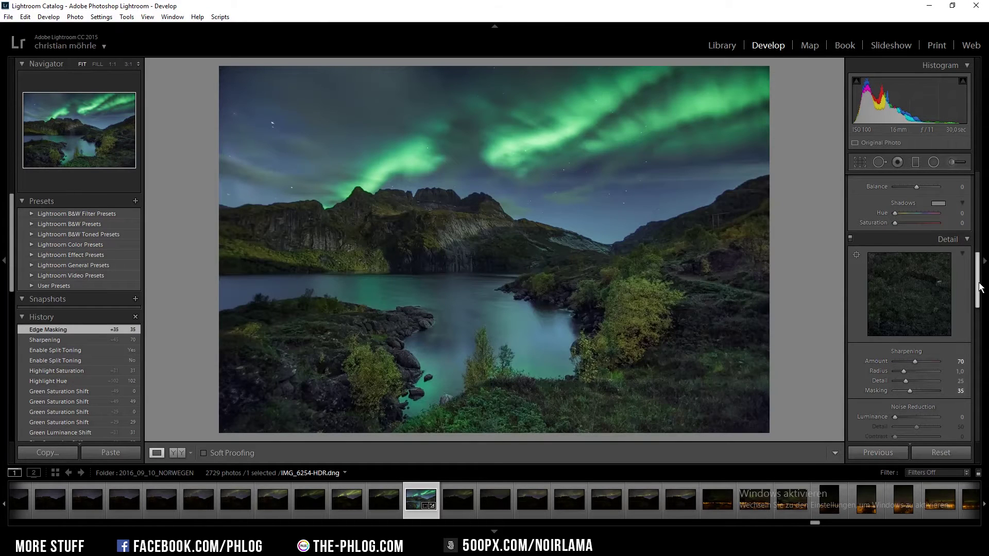
drag(978, 271, 976, 299)
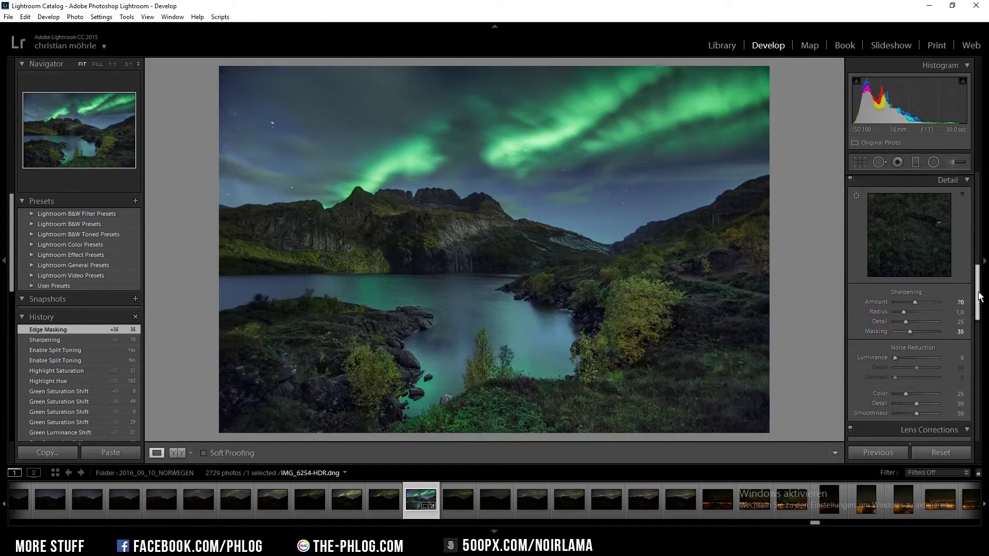
drag(896, 357, 900, 357)
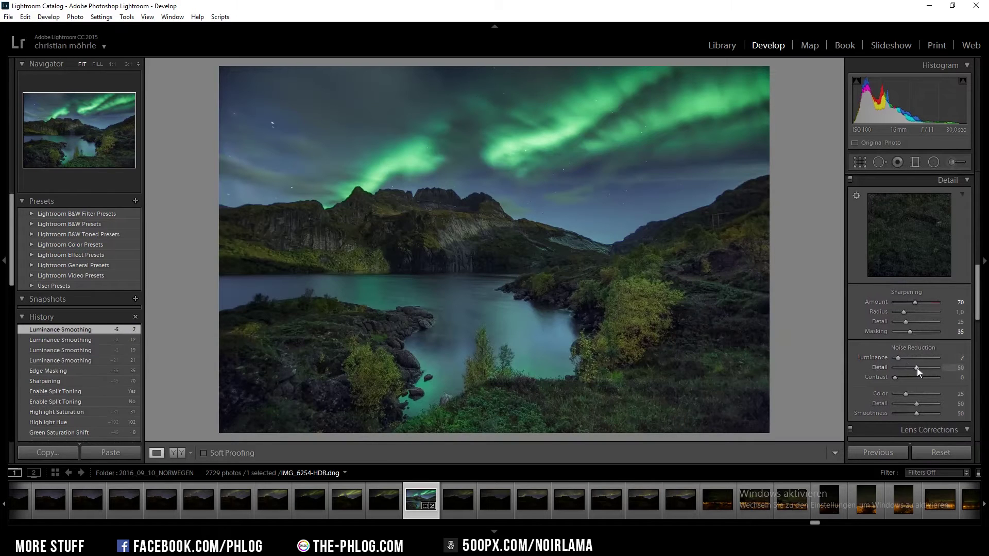
drag(917, 368, 900, 368)
mouse_move(898, 357)
mouse_down()
mouse_move(858, 360)
mouse_move(901, 358)
mouse_up()
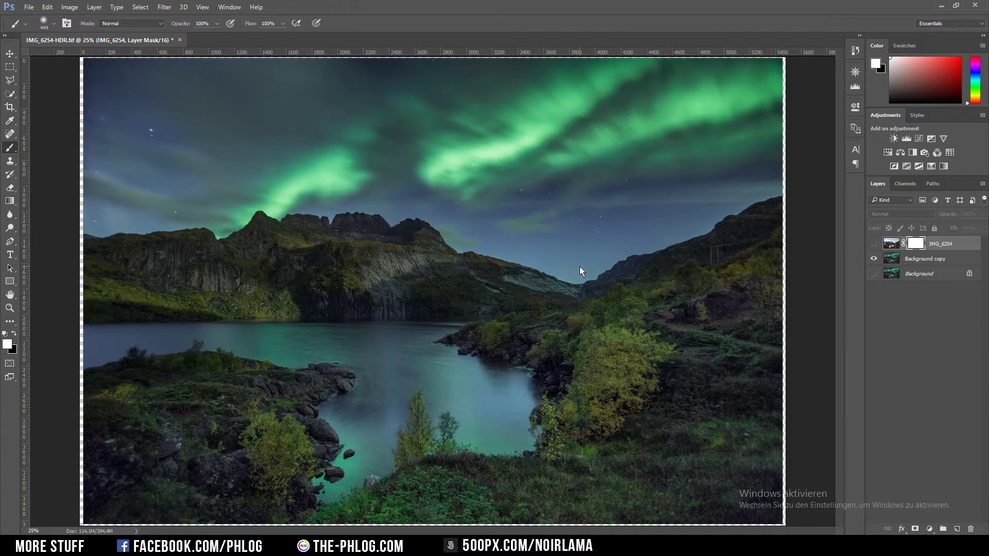
- Show the daytime IMG_6254 layer and fill its mask with black
click(874, 243)
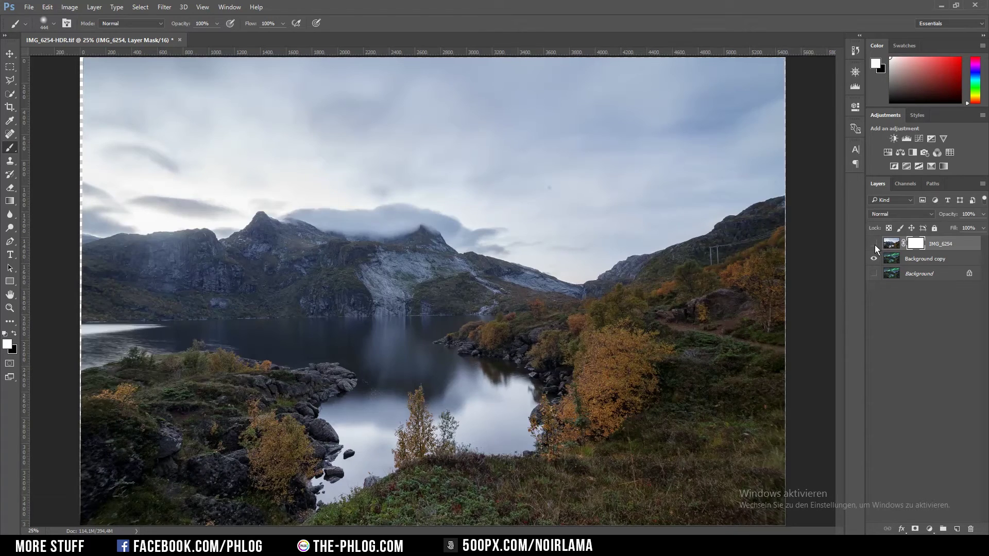
click(874, 244)
click(874, 244)
key(shift+F5)
click(563, 159)
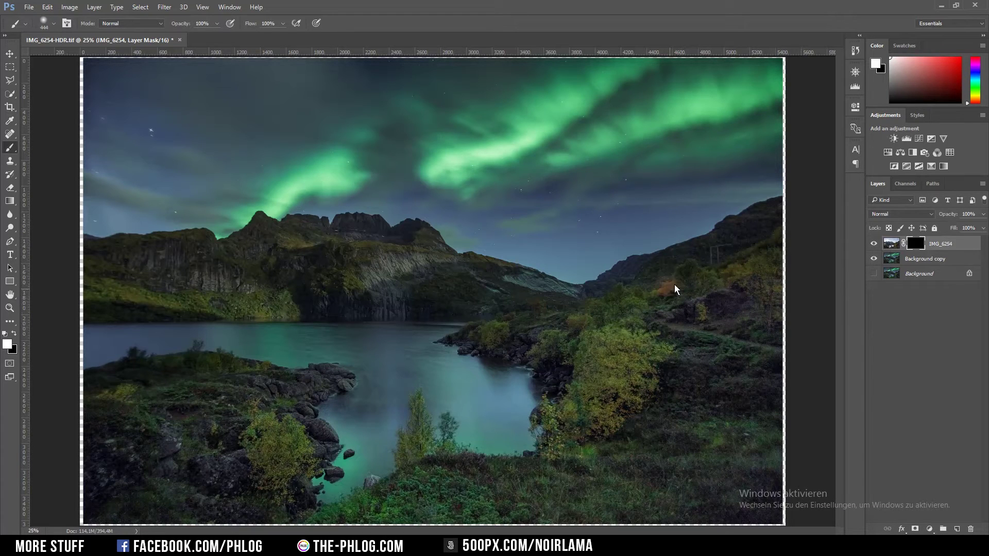
- Paint the mask white to reveal orange foliage on the right hillside, lower-left shore and centre-right bush
mouse_move(716, 276)
mouse_down()
mouse_move(740, 273)
mouse_move(691, 496)
mouse_move(574, 490)
mouse_move(329, 515)
mouse_up()
drag(109, 474, 265, 459)
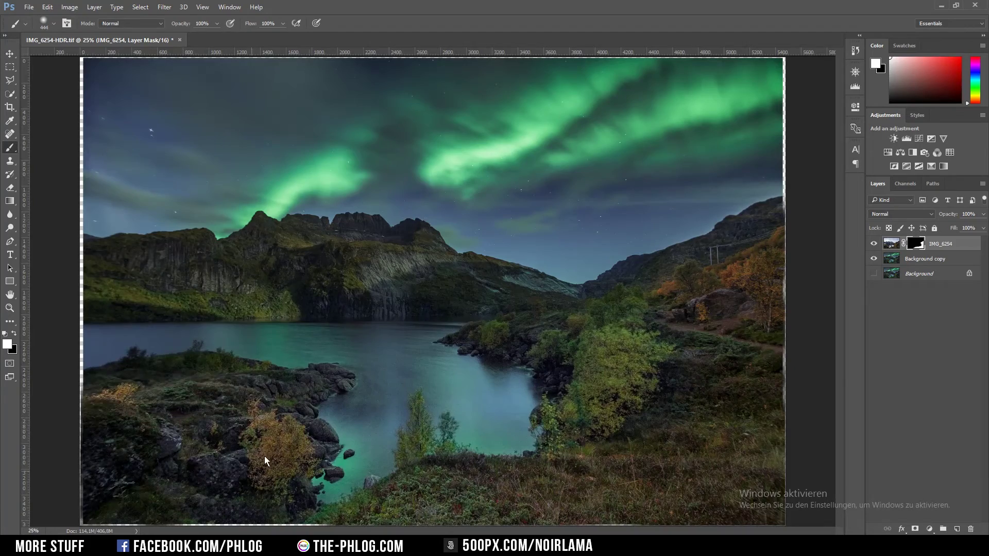
scroll(109, 412, up, 3)
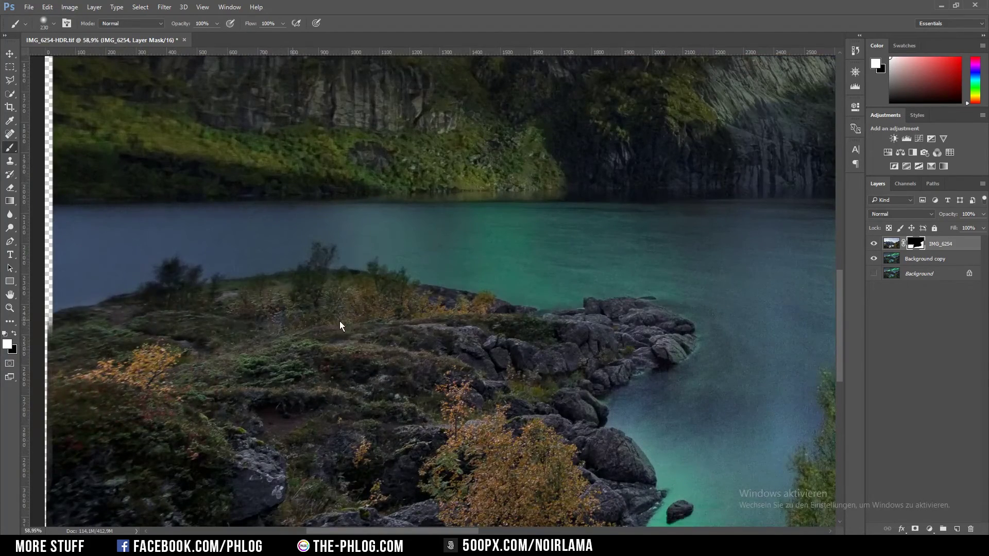
key(ctrl+0)
mouse_move(663, 335)
mouse_down()
mouse_move(574, 375)
mouse_move(541, 358)
mouse_move(587, 326)
mouse_up()
- Toggle the foliage layer on and off to compare the blend
click(871, 246)
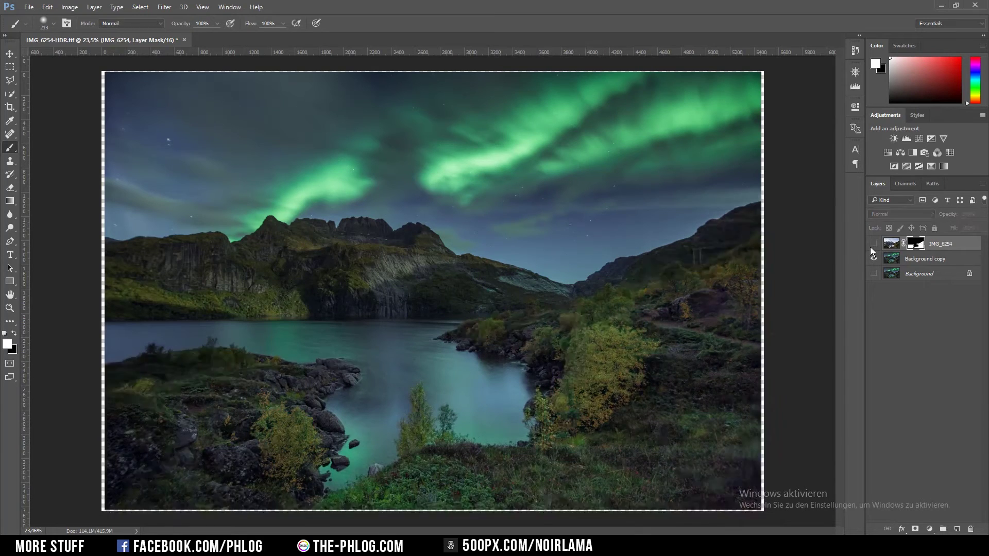
click(870, 246)
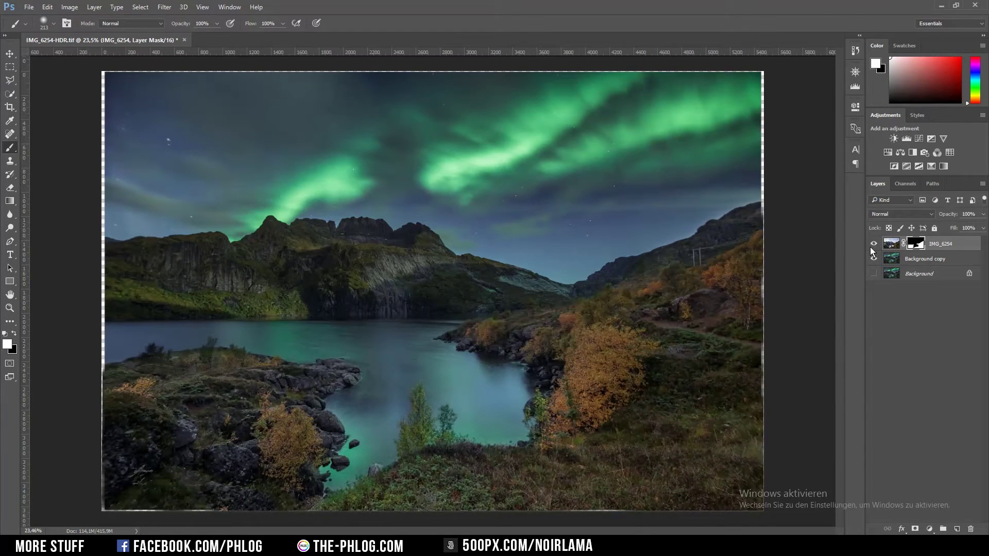
click(871, 246)
click(871, 246)
click(870, 246)
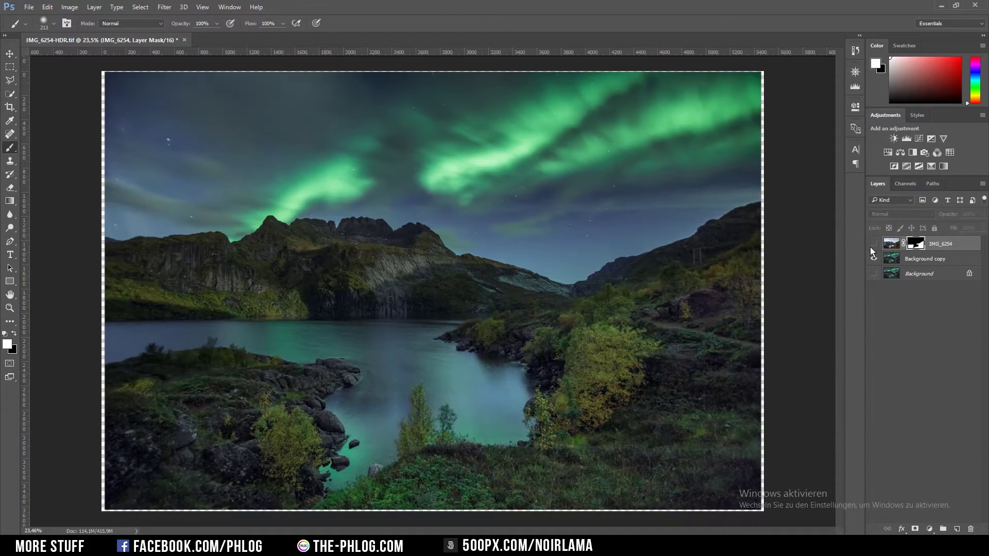
click(871, 246)
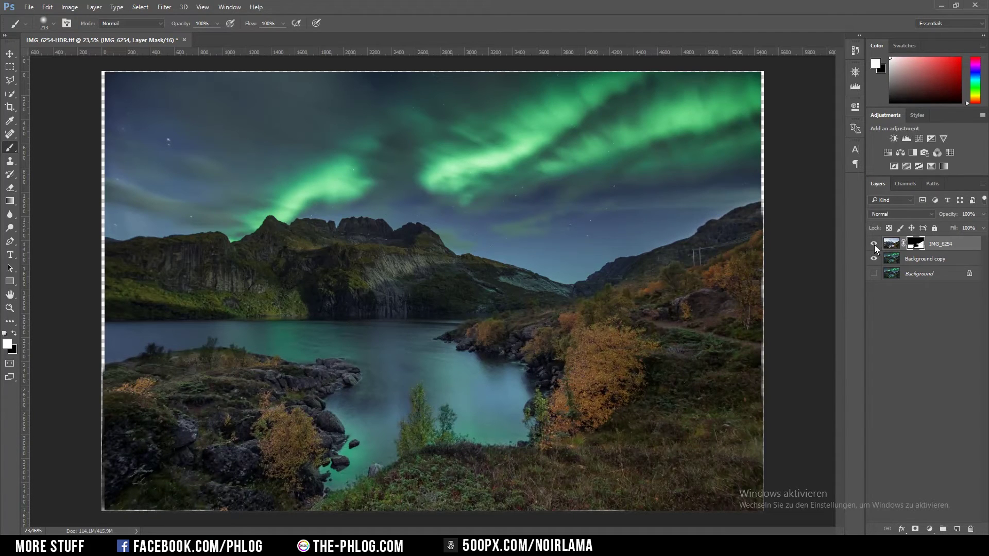
click(873, 245)
click(874, 246)
- Merge the Background copy layer into IMG_6254 and crop the left edge slightly inward
click(914, 259)
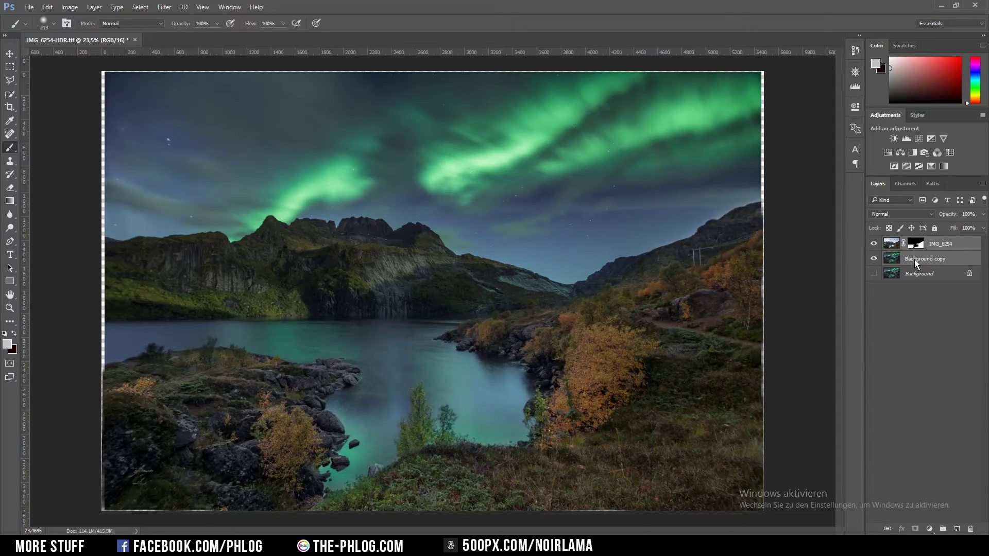
key(ctrl+e)
key(c)
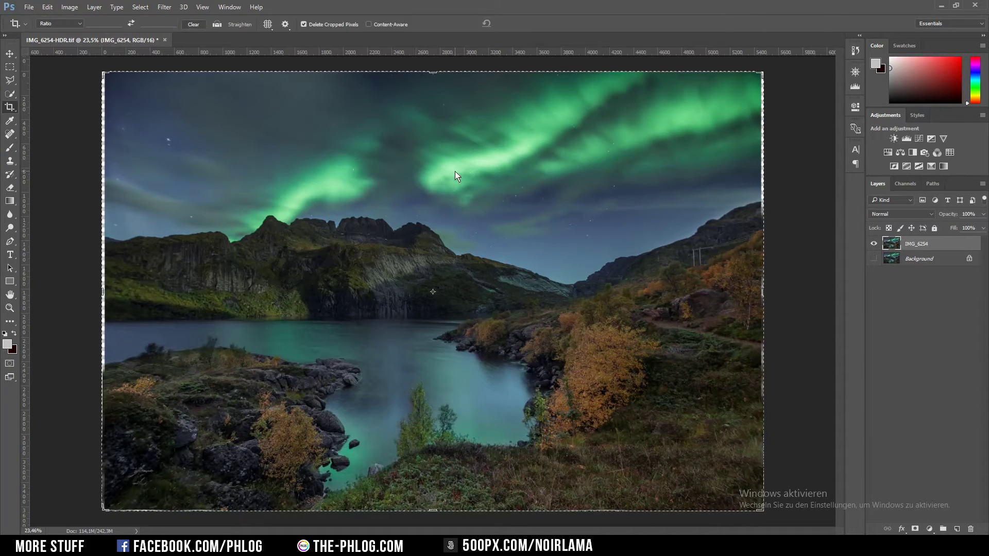
drag(121, 291, 103, 293)
key(Return)
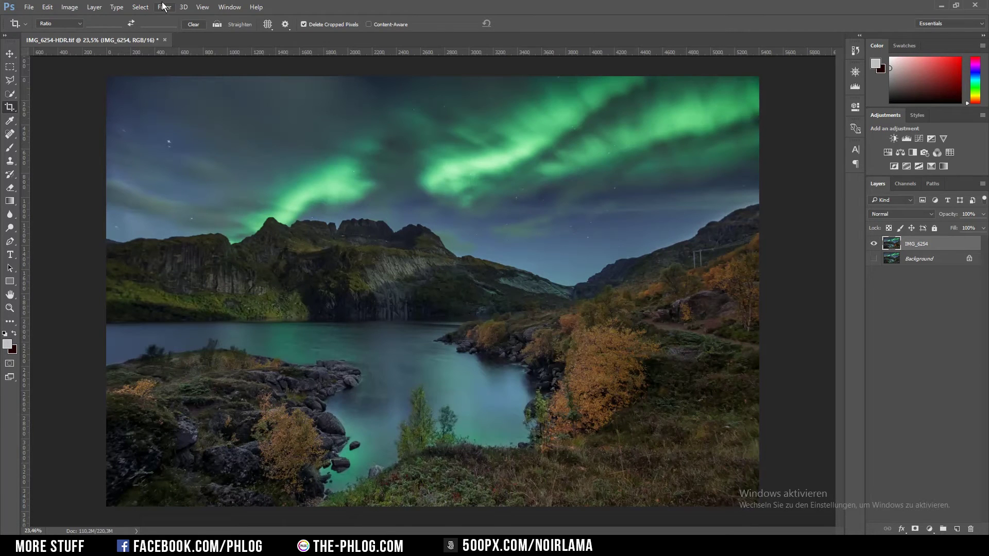
- Apply Color Efex Pro 4 White Neutralizer with Adjust Whole Image at 28%
click(163, 6)
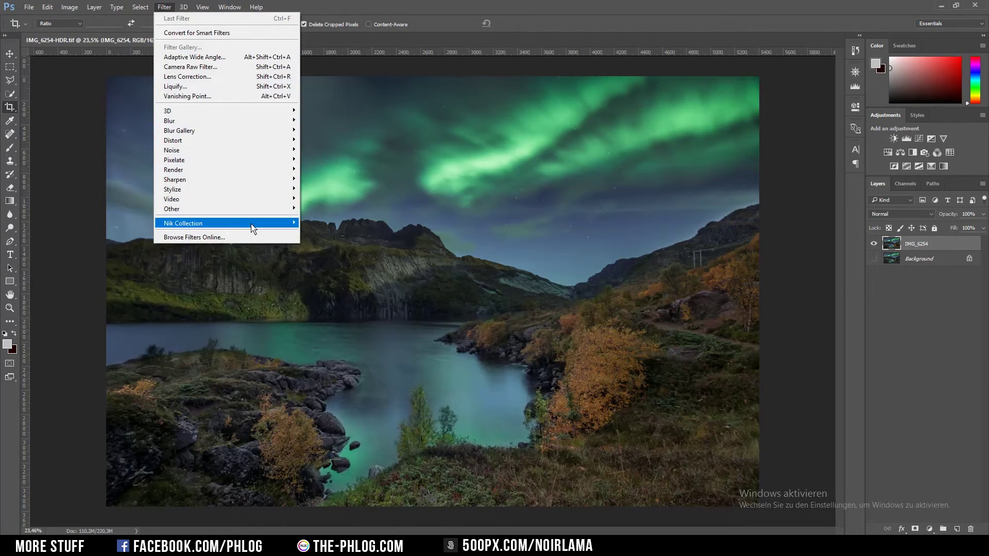
mouse_move(253, 228)
click(381, 232)
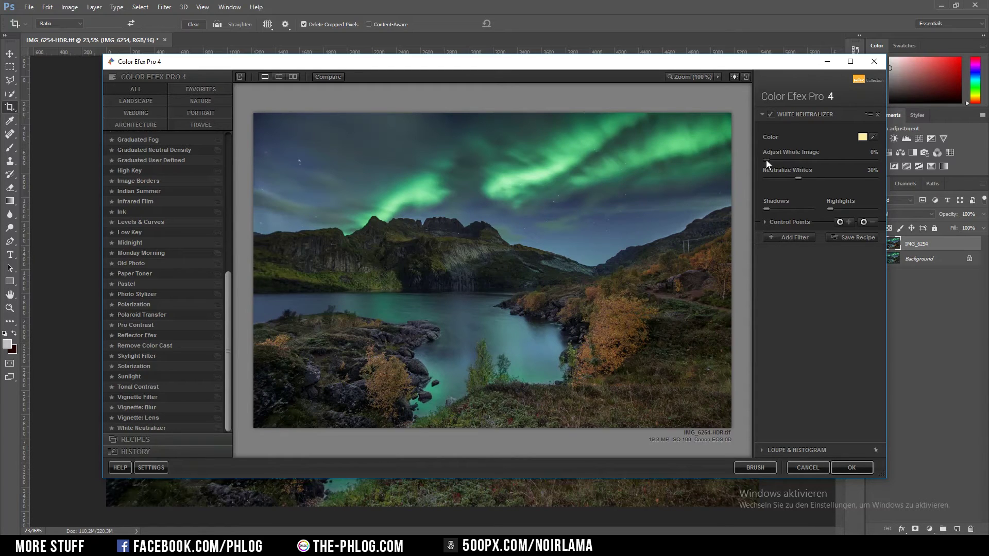
drag(786, 158, 797, 156)
click(841, 465)
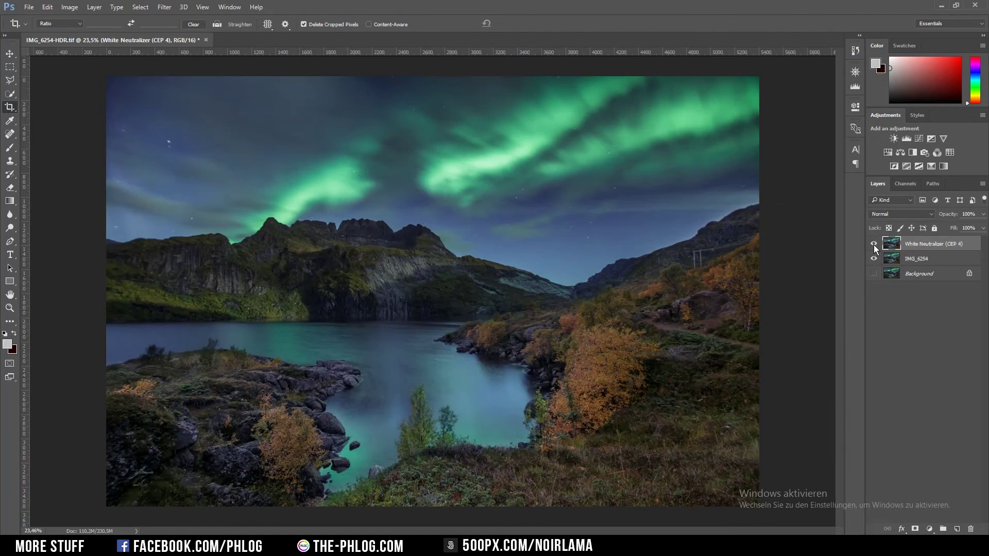
- Apply Color Efex Pro 4 Pro Contrast with Dynamic Contrast 25%, toggling the new layer to compare
click(165, 7)
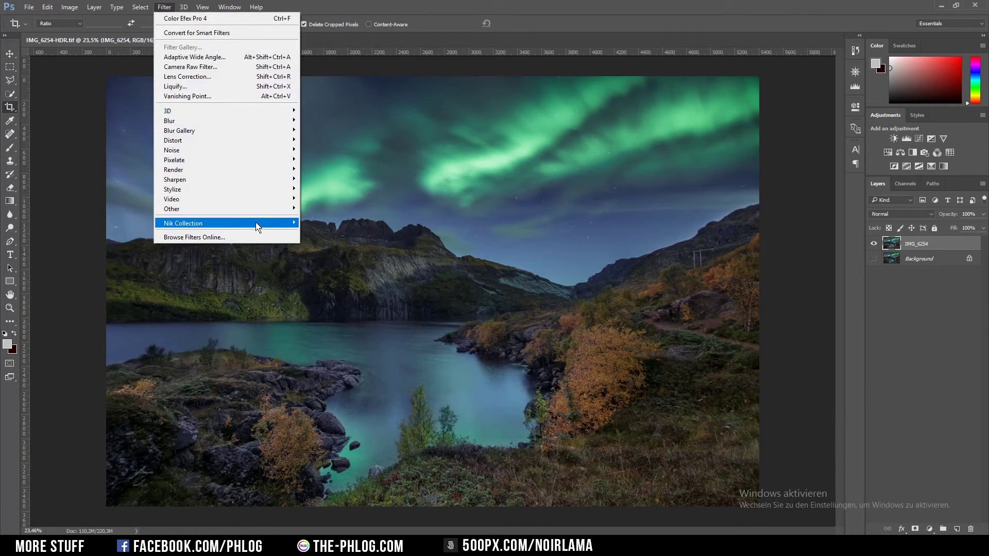
mouse_move(259, 223)
click(329, 232)
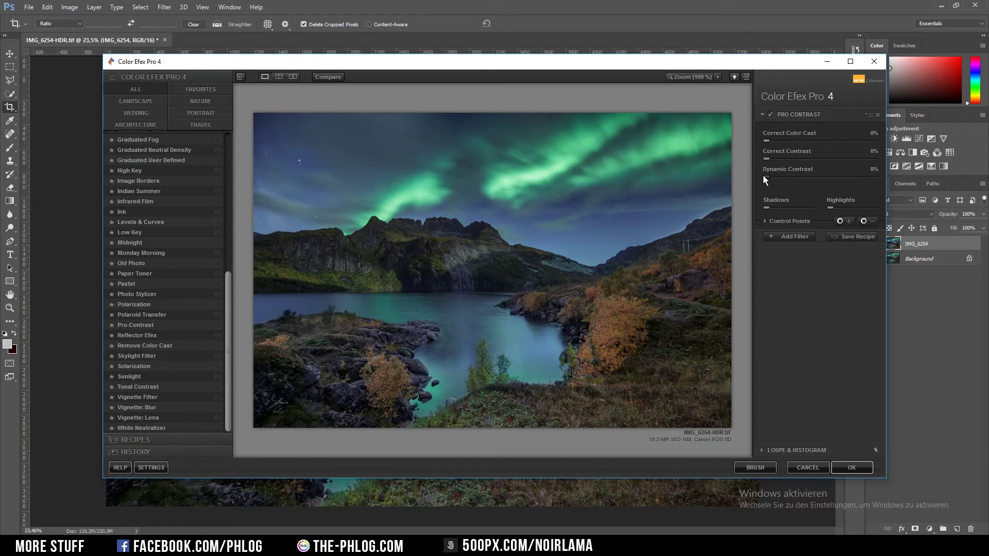
drag(765, 177, 792, 177)
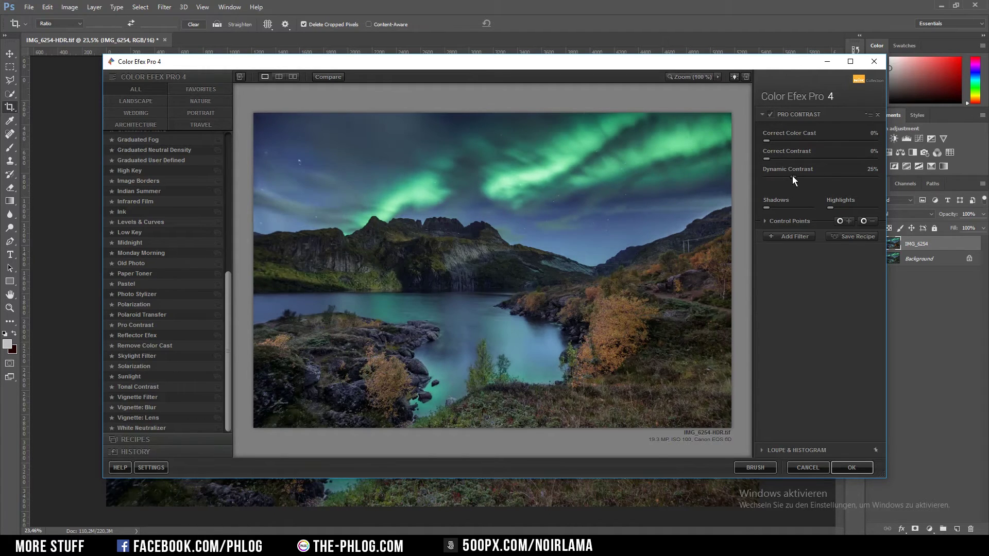
click(842, 471)
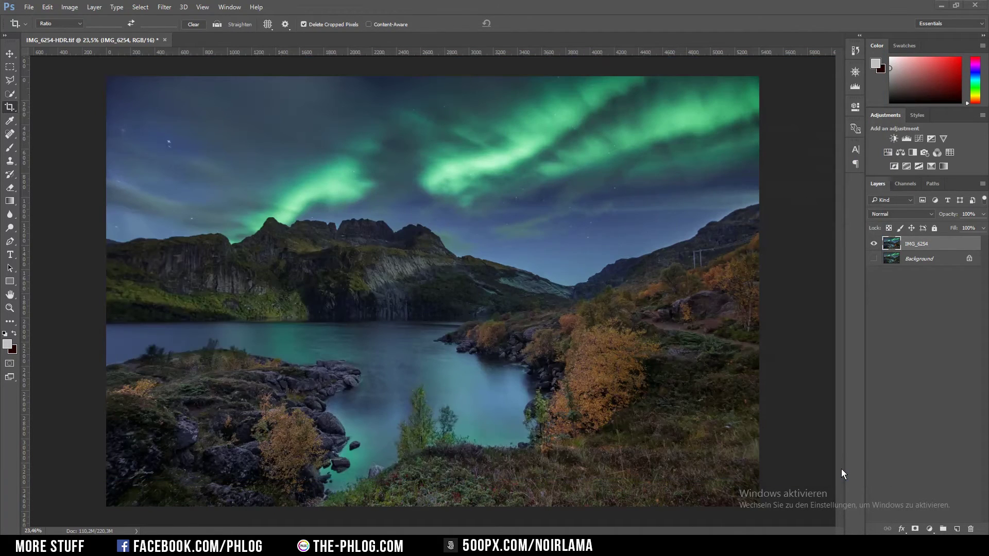
click(876, 242)
click(876, 242)
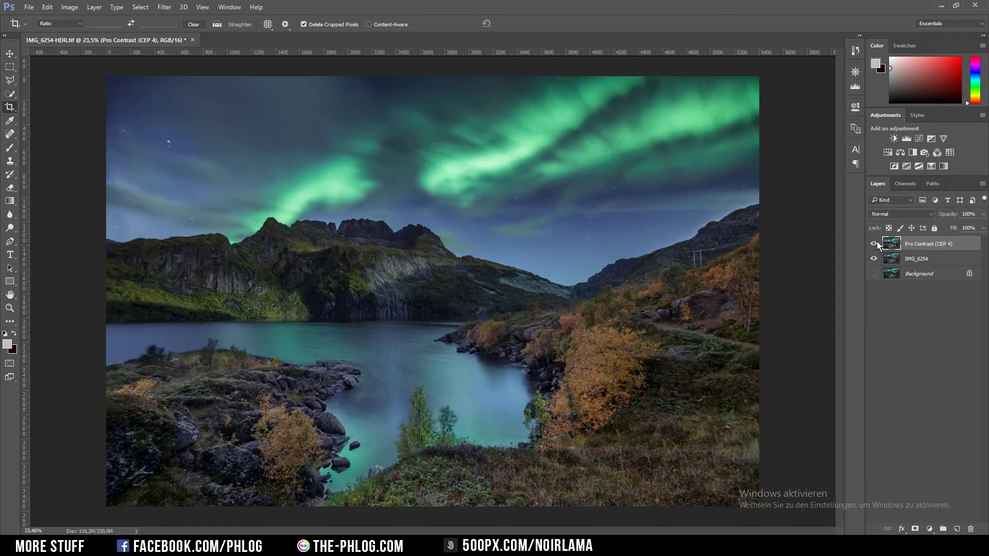
- Delete the Pro Contrast layer and apply Color Efex Pro 4 Classical Soft Focus using method 2
key(Delete)
click(164, 6)
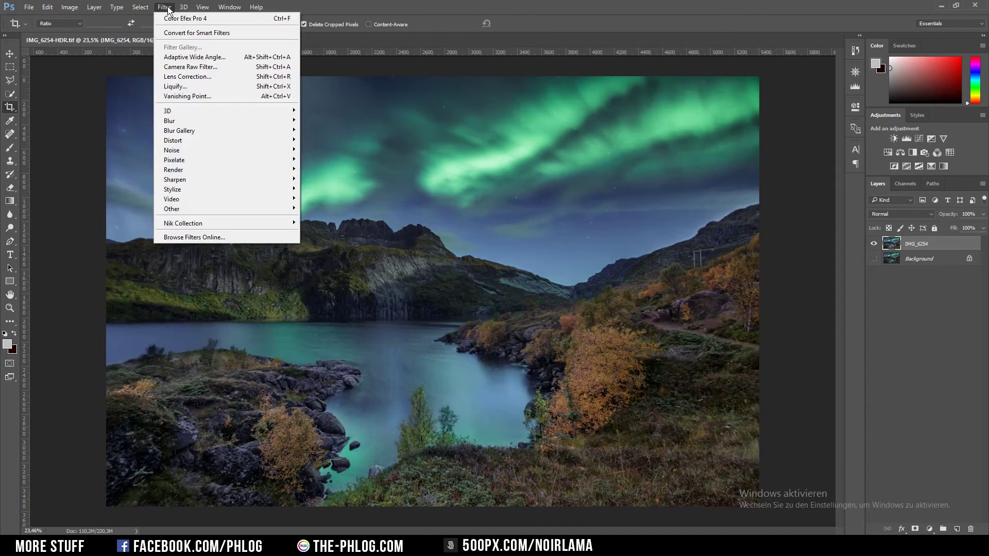
mouse_move(283, 224)
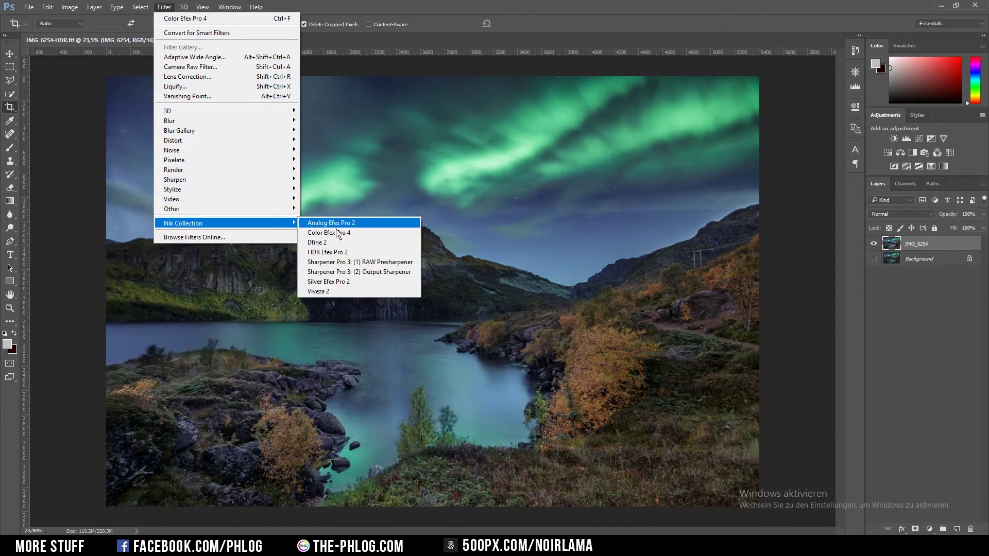
click(326, 232)
click(864, 137)
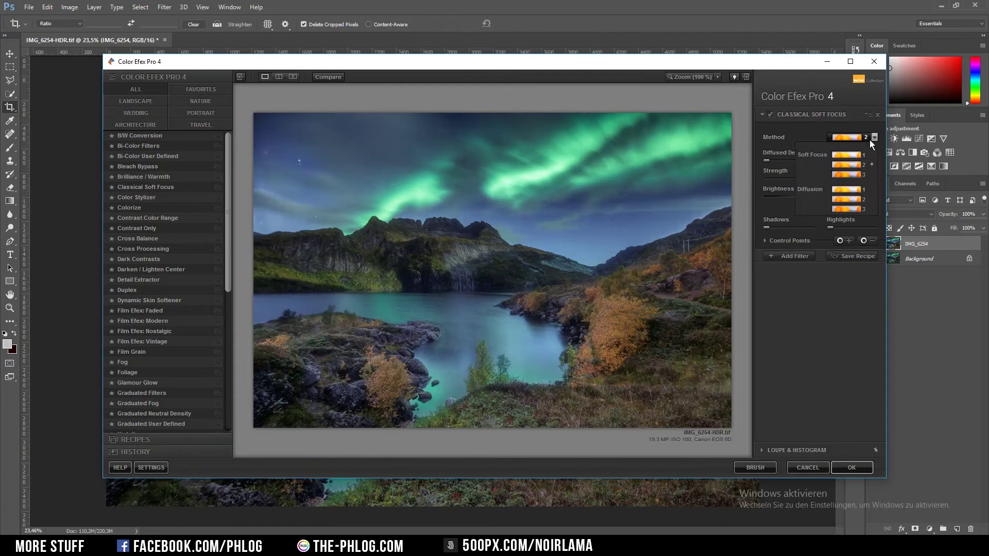
click(869, 139)
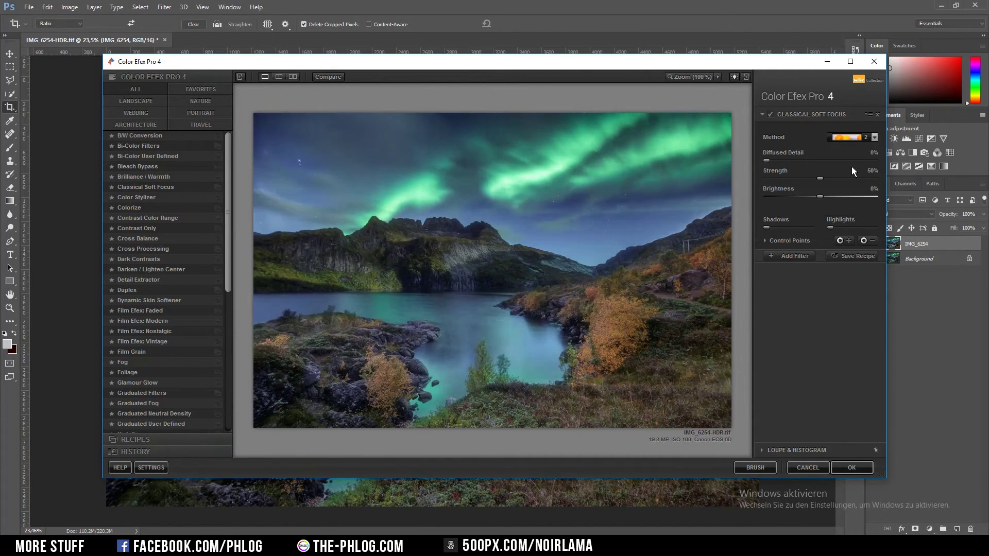
click(852, 468)
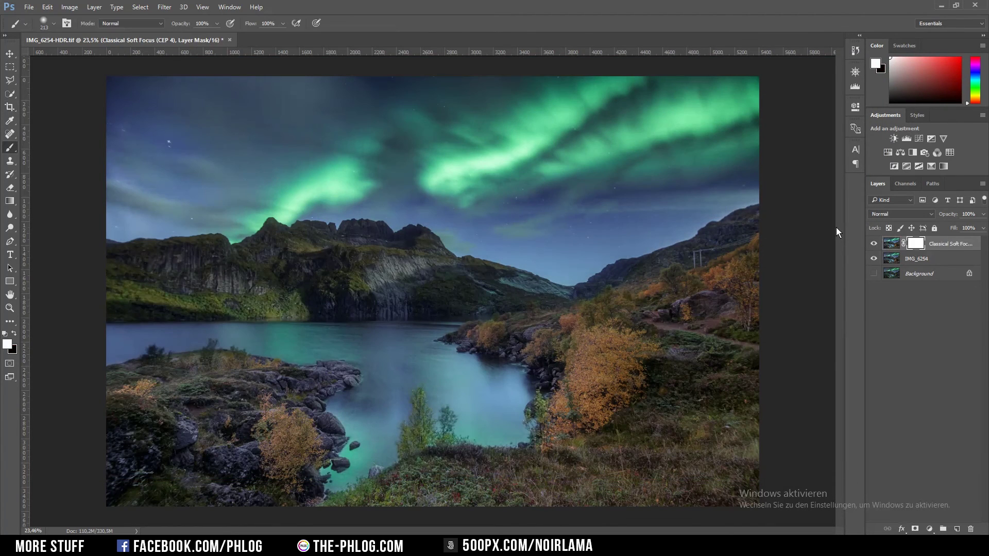
- Mask part of the soft focus with a 494 black brush, hide it to compare, then delete the layer
key(x)
drag(321, 277, 338, 278)
mouse_move(339, 460)
mouse_down()
mouse_move(326, 392)
mouse_move(453, 495)
mouse_up()
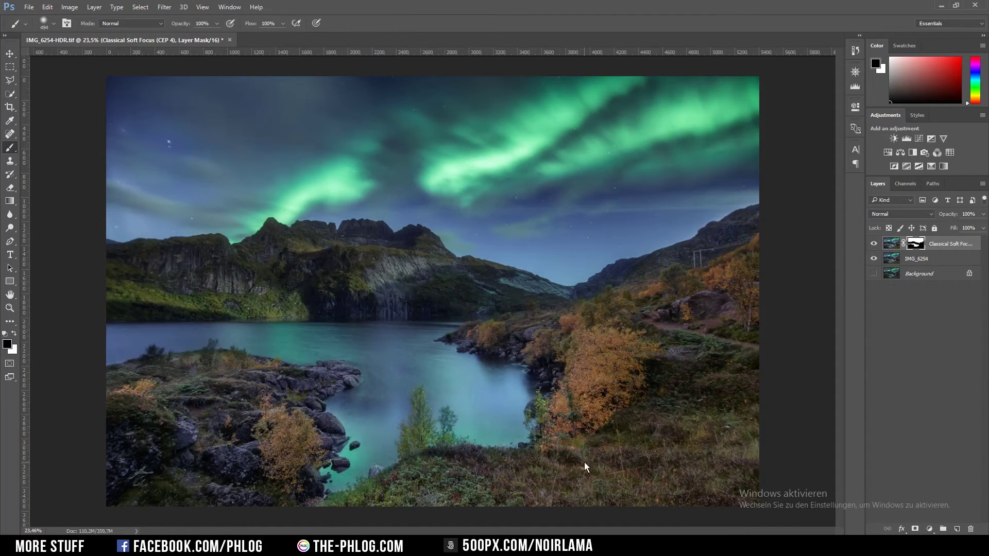
click(874, 244)
key(Delete)
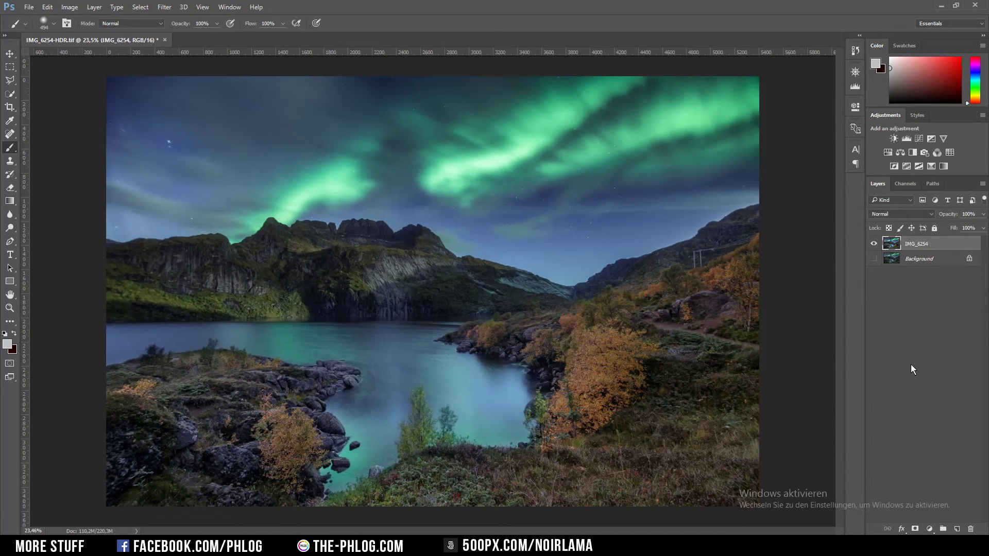
- Add a new layer set to Overlay blending and fill it with 50% Gray
click(956, 528)
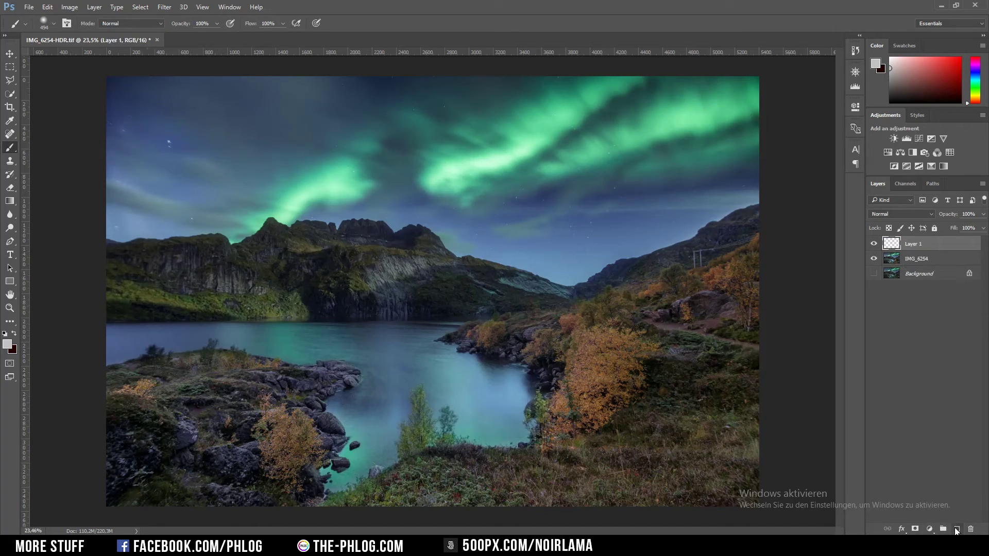
click(899, 215)
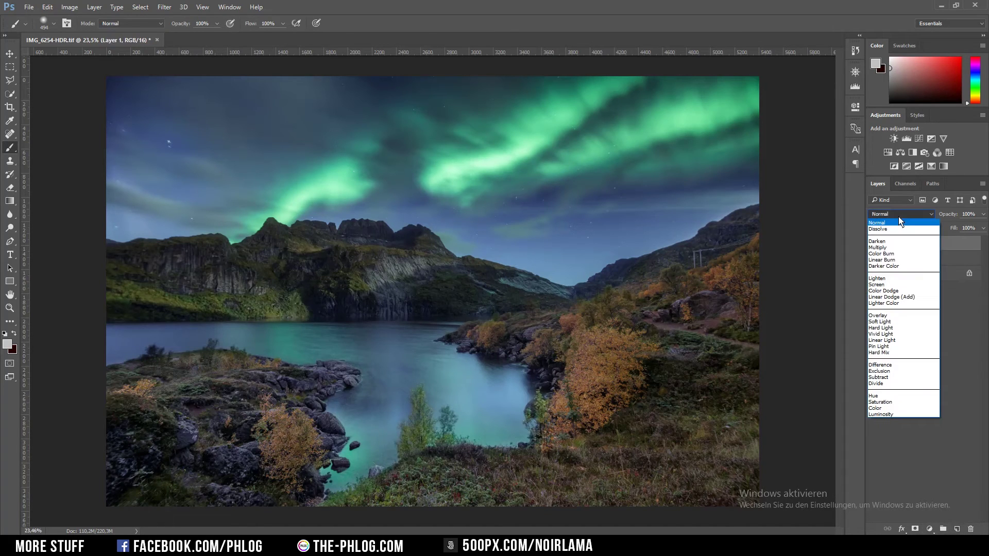
click(900, 315)
key(shift+F5)
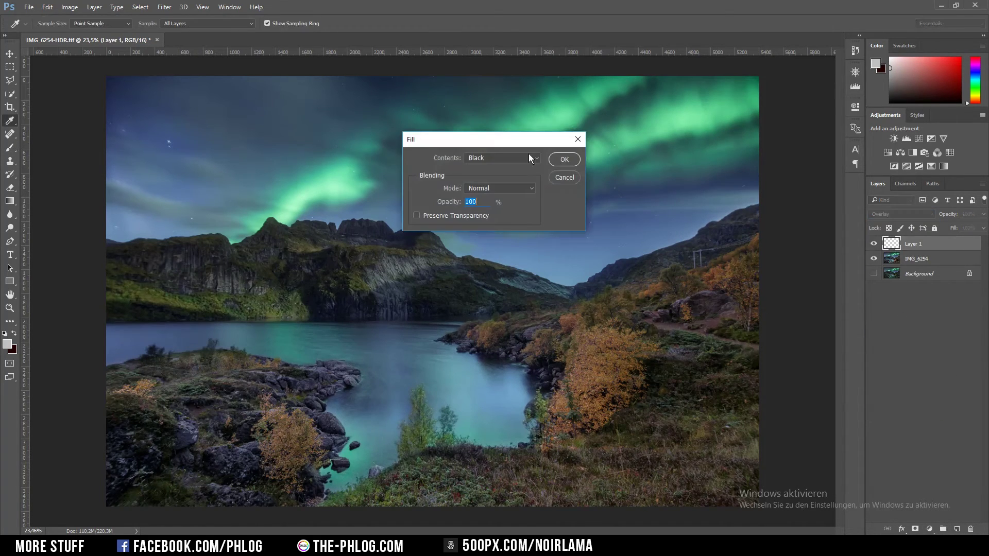
click(532, 165)
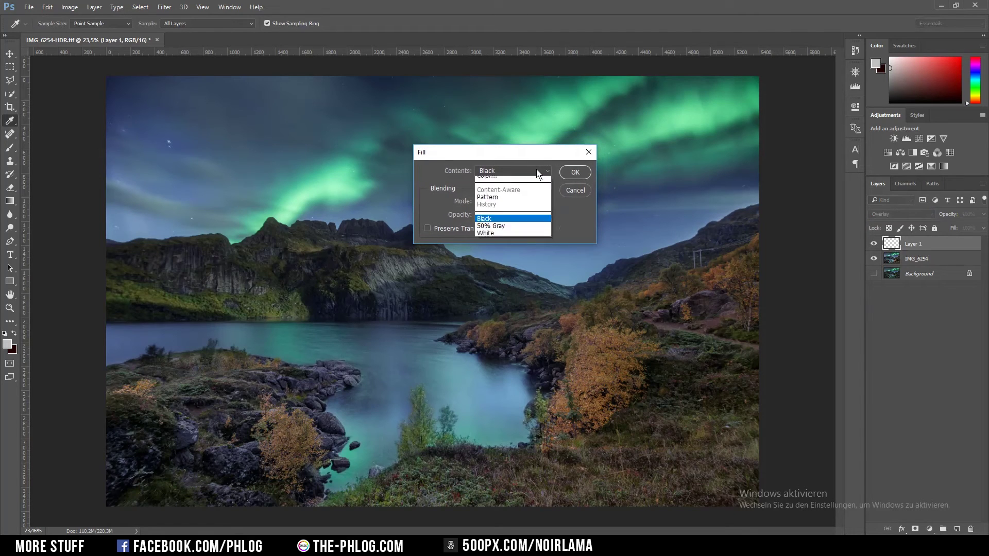
click(510, 247)
key(b)
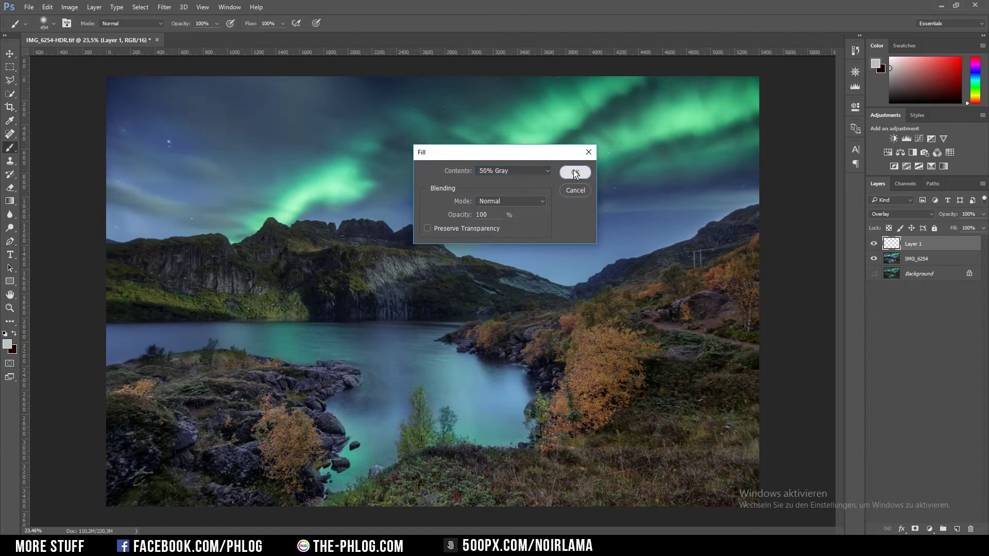
click(575, 172)
- Pick a light grey painting colour and brighten the sky just above the valley
click(7, 344)
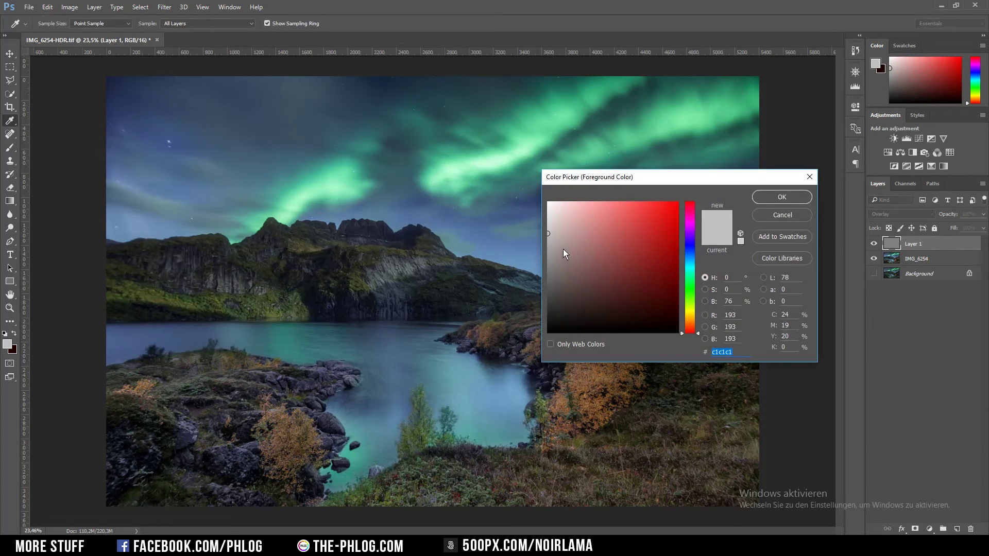
mouse_move(563, 249)
mouse_down()
mouse_move(539, 251)
mouse_move(526, 230)
mouse_move(518, 236)
mouse_up()
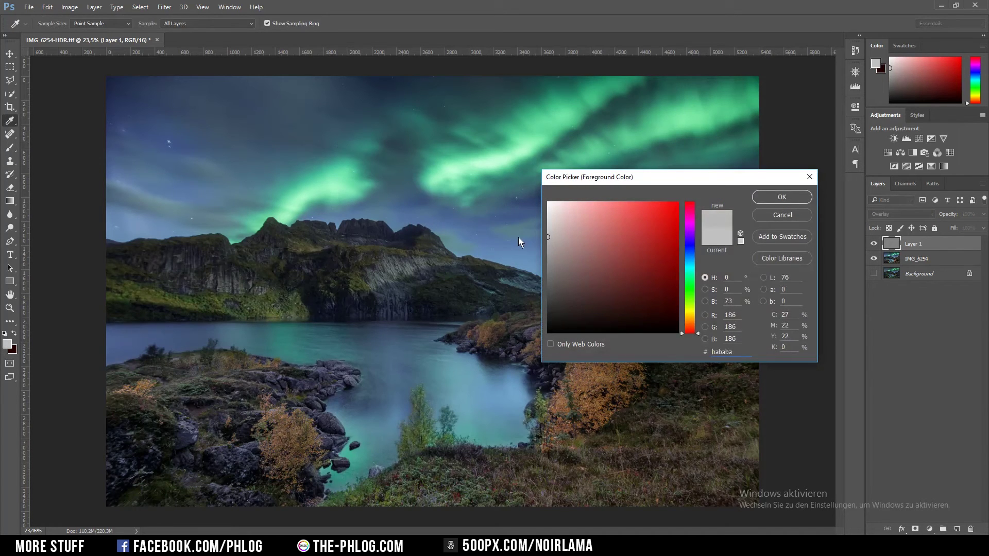
click(766, 199)
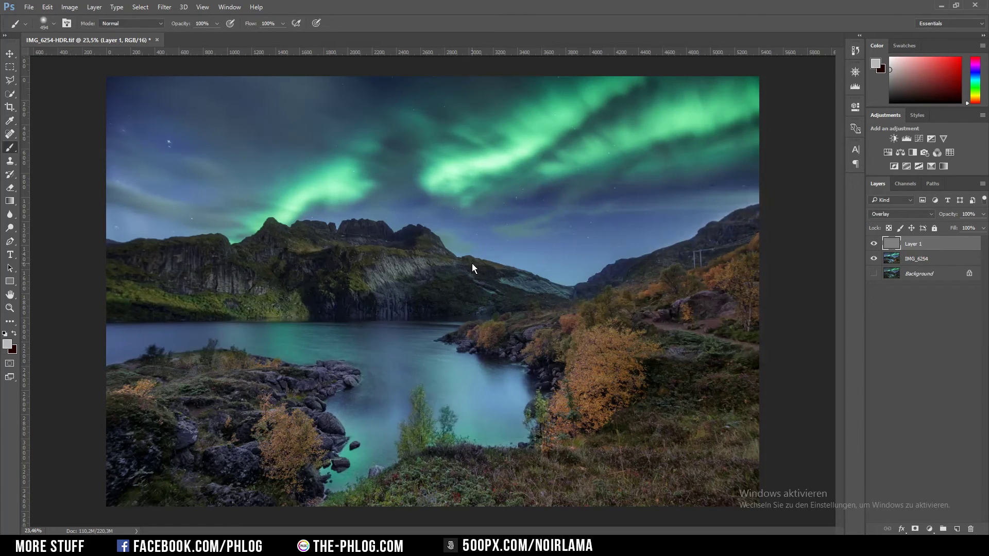
click(515, 261)
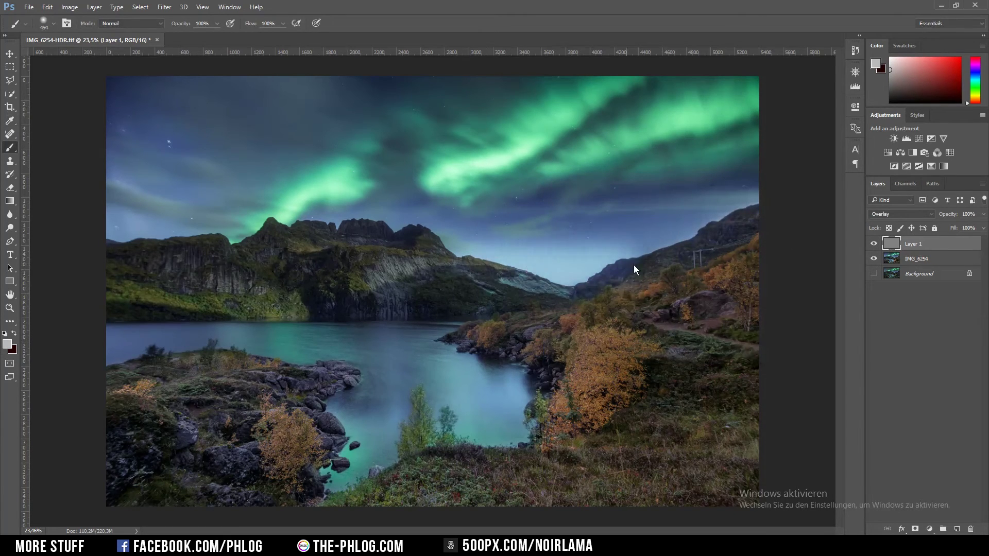
- Undo the last dab and try a dark grey painting colour before reverting to light grey
key(ctrl+z)
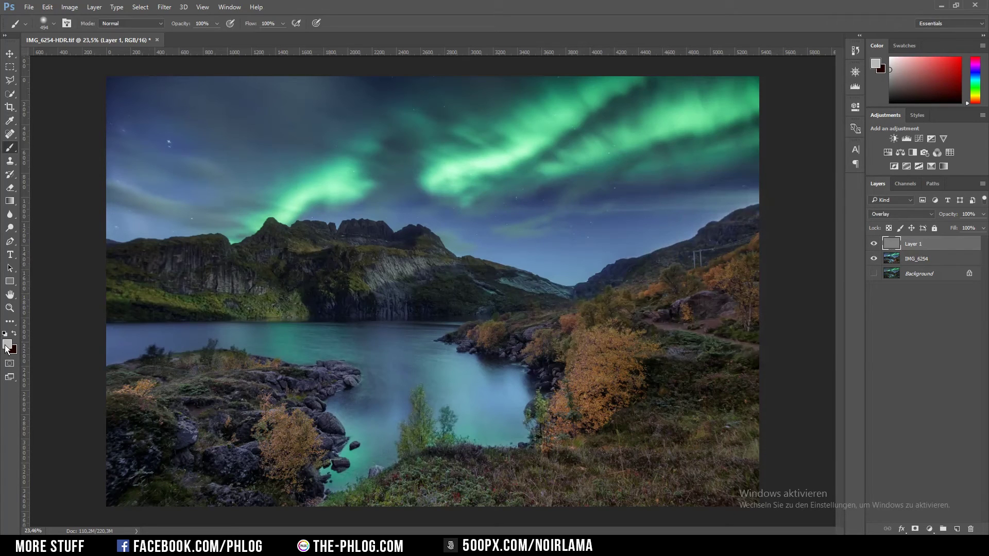
click(8, 343)
click(548, 291)
drag(548, 289, 521, 307)
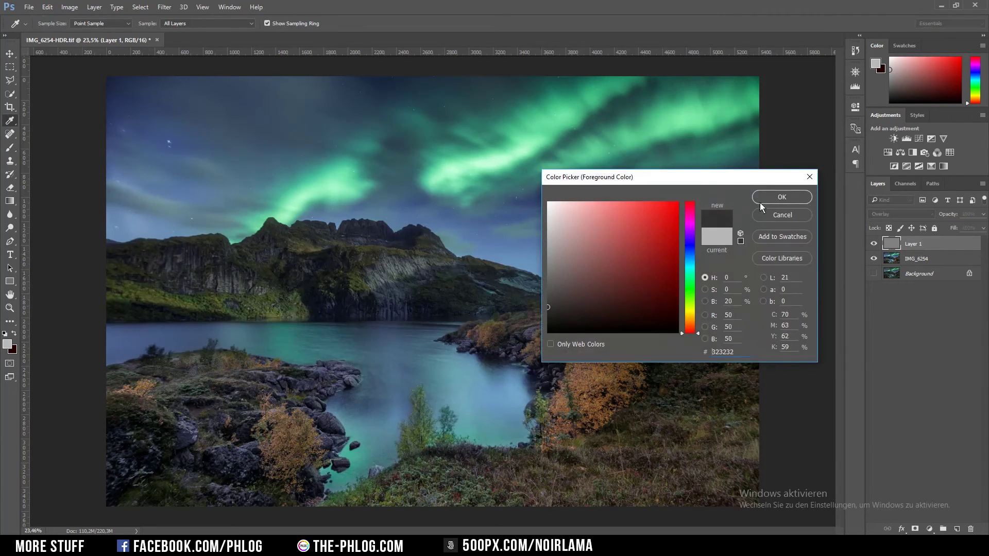
click(772, 197)
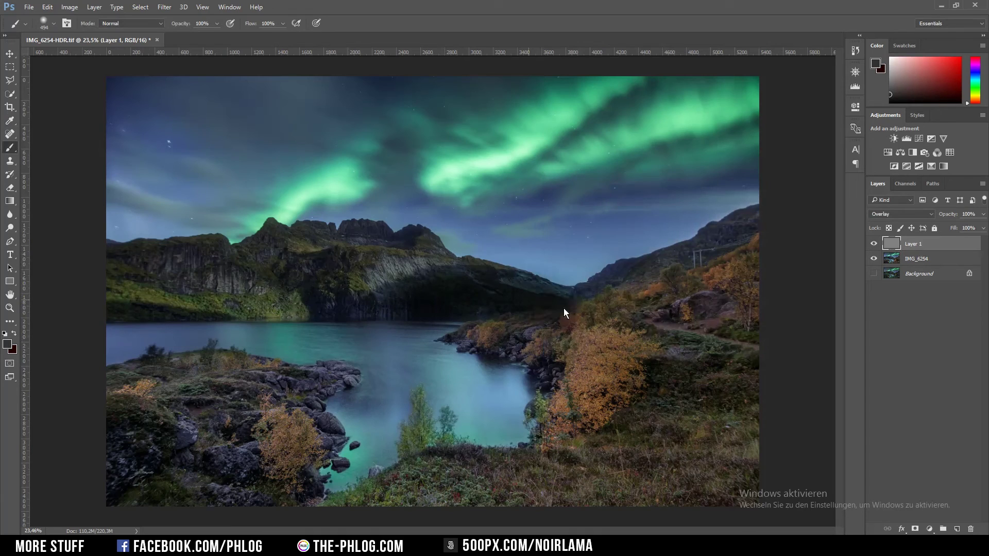
key(ctrl+z)
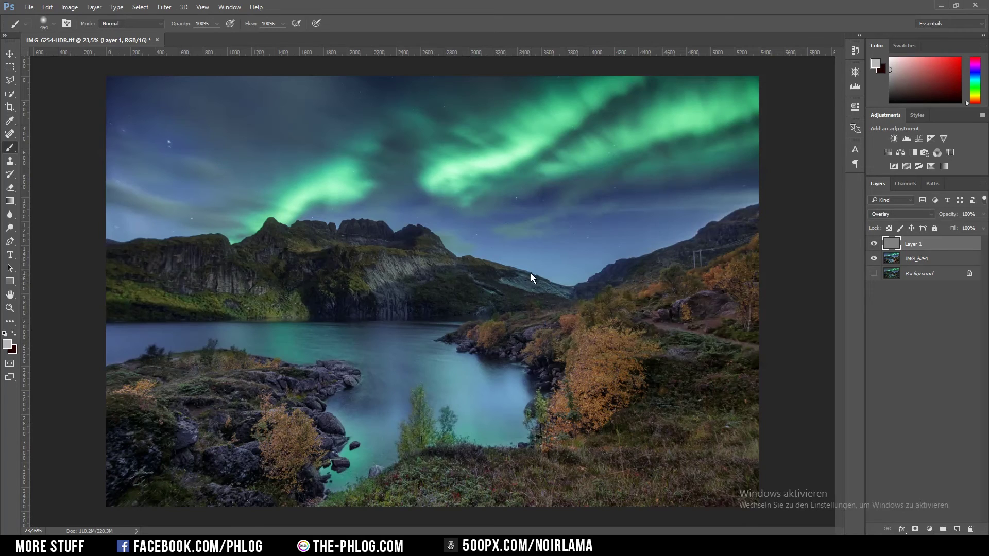
- With a 758 brush, paint a soft glow into the sky above the valley, then set layer opacity to 73%
drag(523, 273, 599, 285)
click(569, 279)
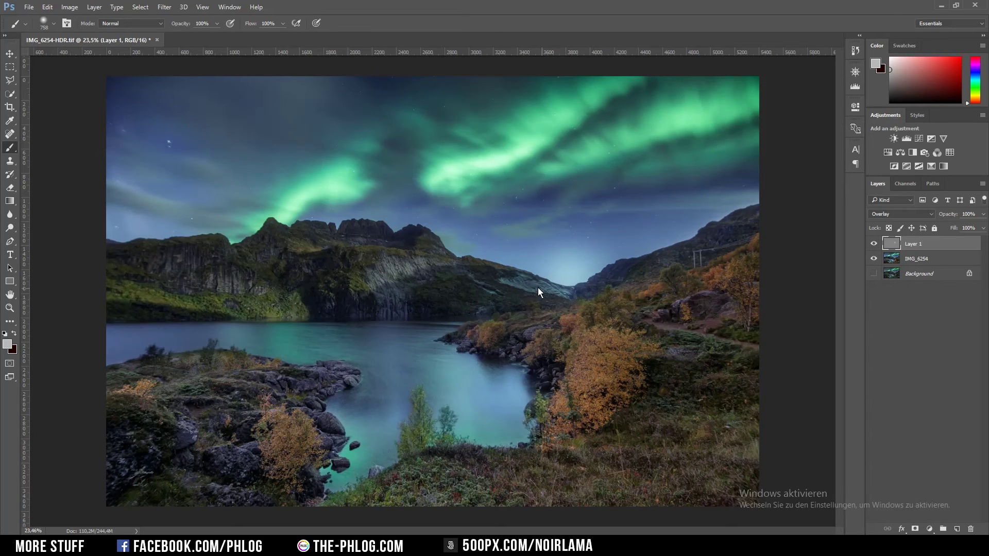
click(607, 282)
click(651, 282)
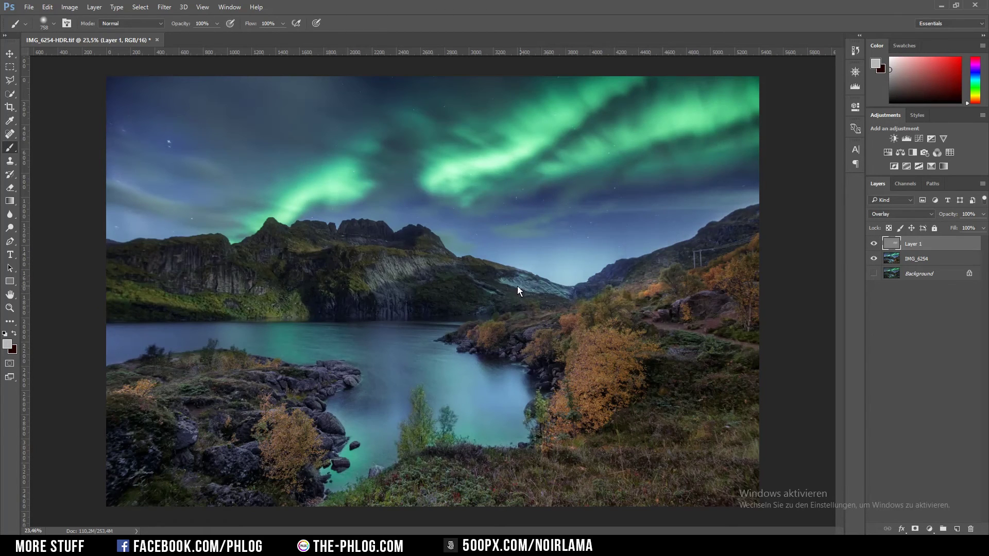
click(495, 285)
drag(982, 214, 956, 225)
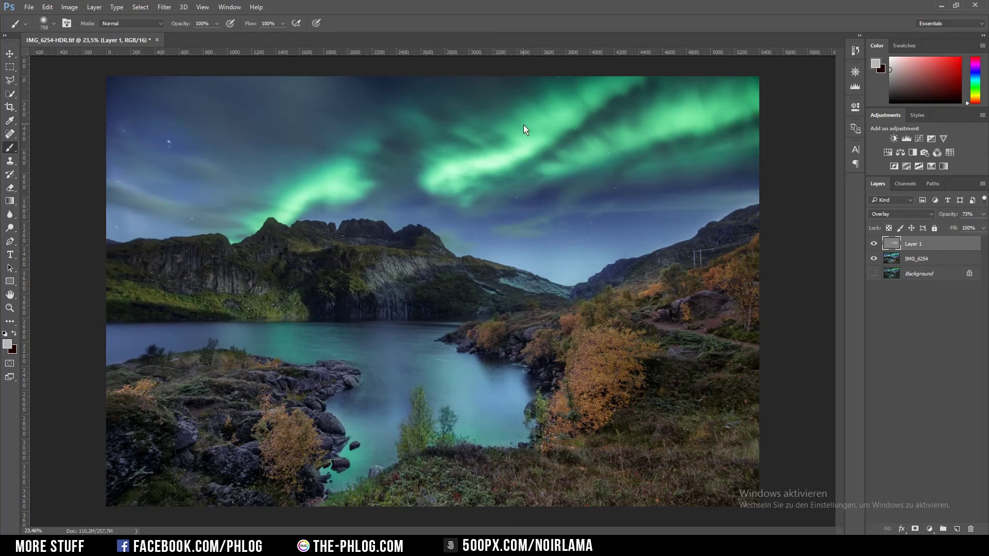
- Shrink the brush to 366 and switch the painting colour to mid-grey
alt+right_click(634, 133)
drag(633, 138, 609, 137)
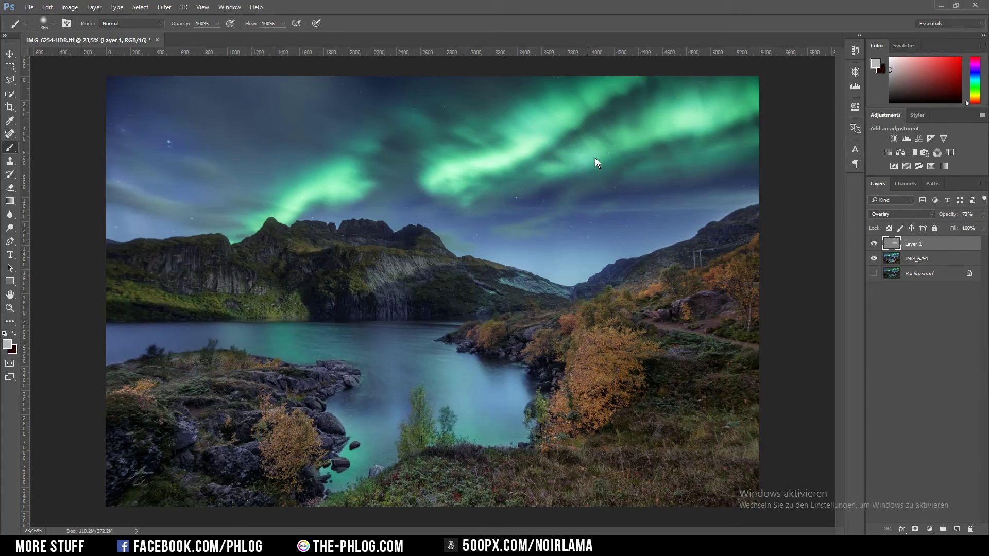
alt+shift+right_click(610, 175)
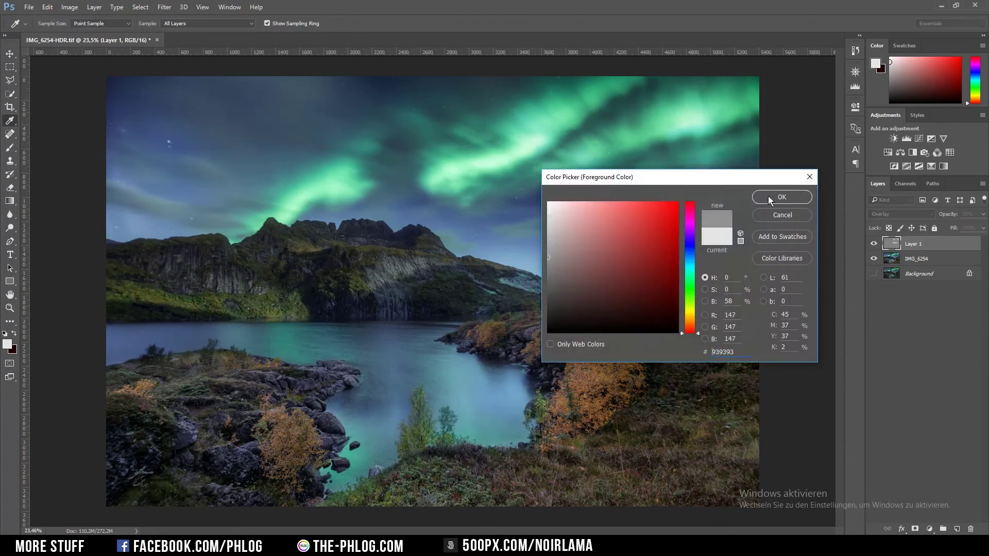
click(774, 194)
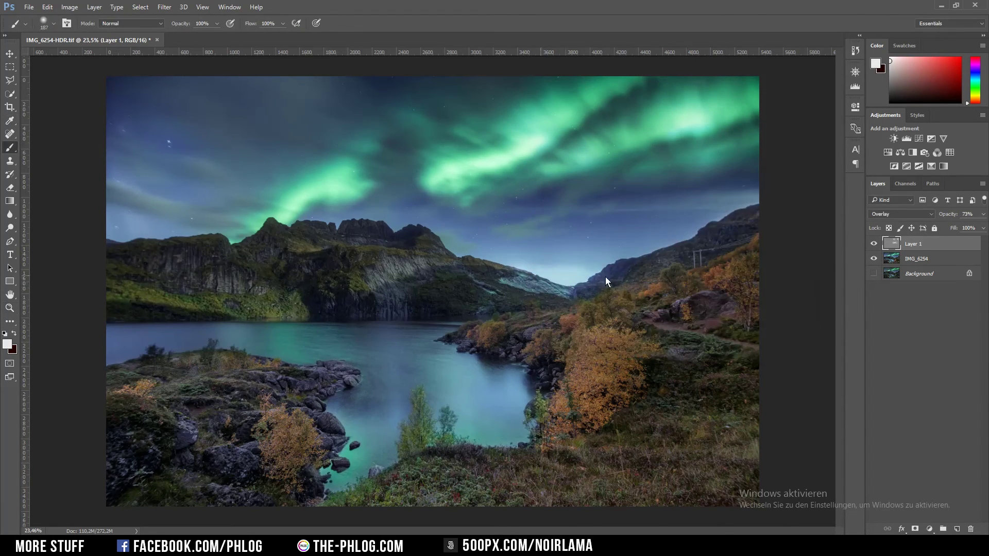
alt+shift+right_click(585, 99)
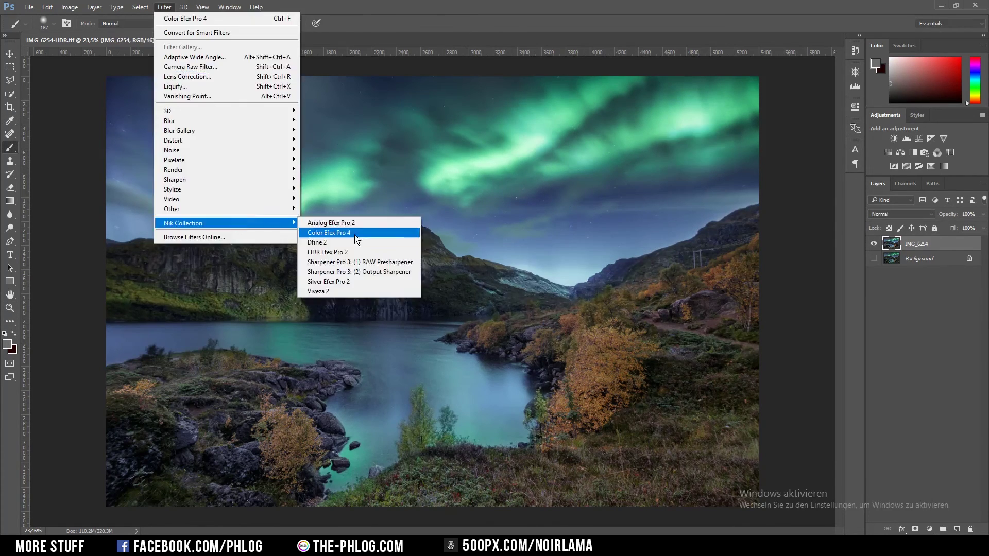
click(331, 227)
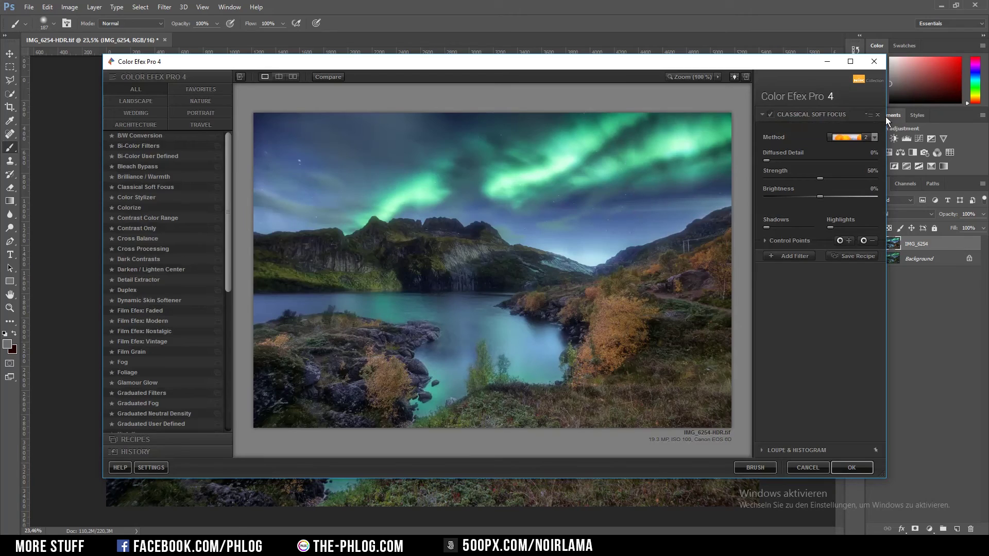
- Apply Classical Soft Focus with method 2 at 63% strength as a new layer
click(867, 137)
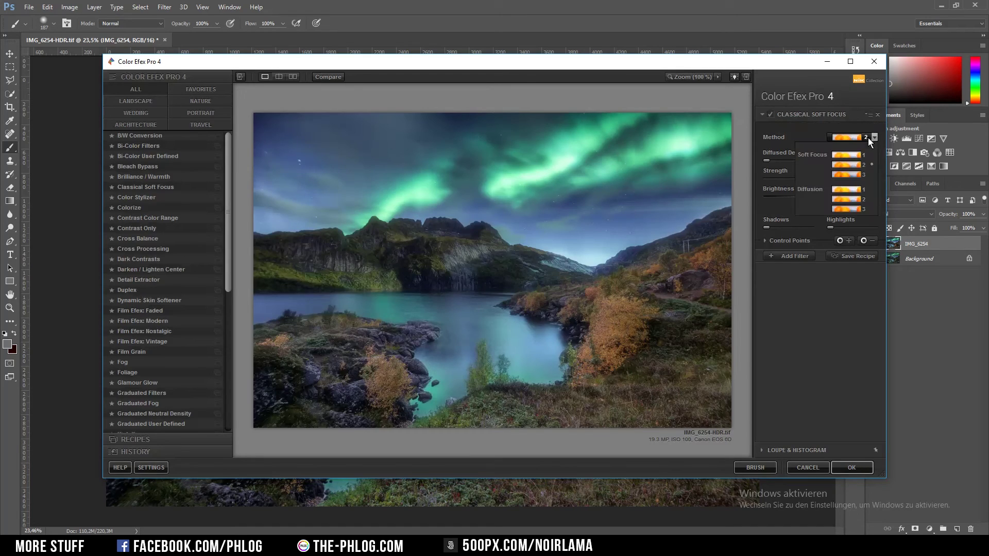
click(845, 150)
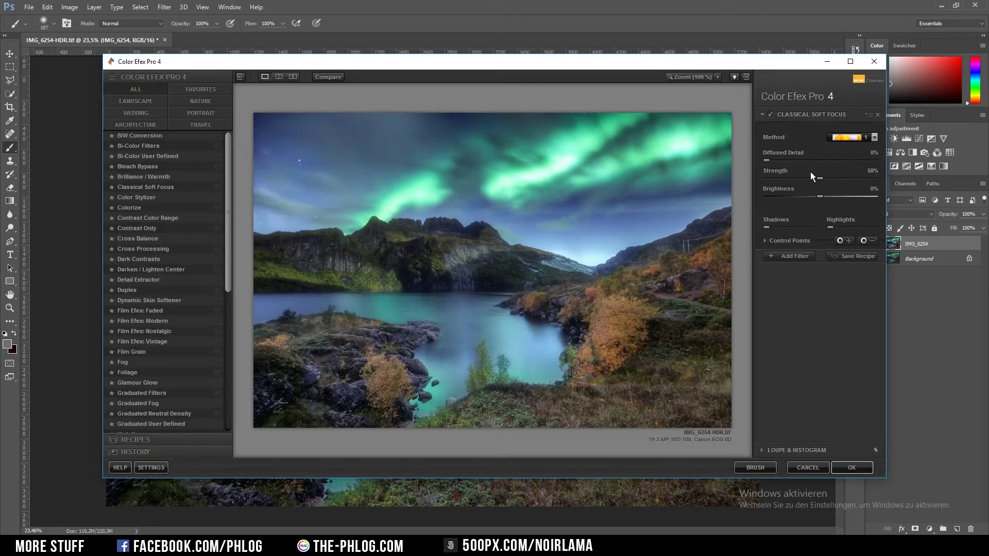
drag(818, 180, 833, 178)
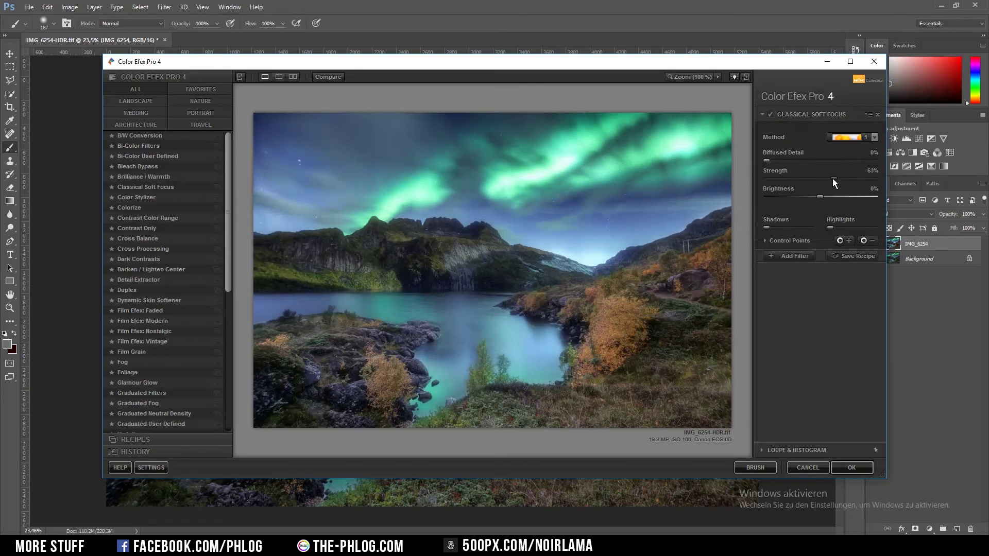
click(861, 138)
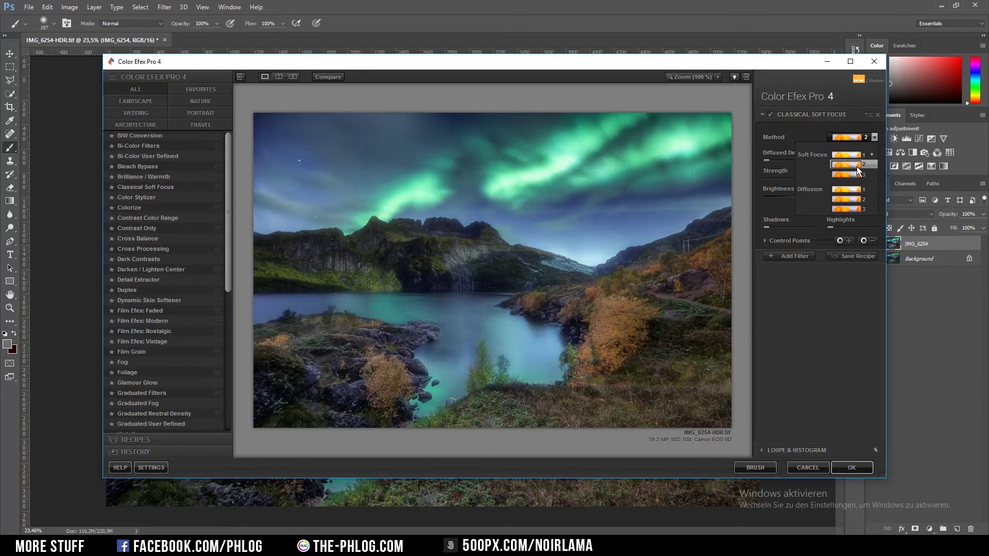
click(859, 170)
click(844, 462)
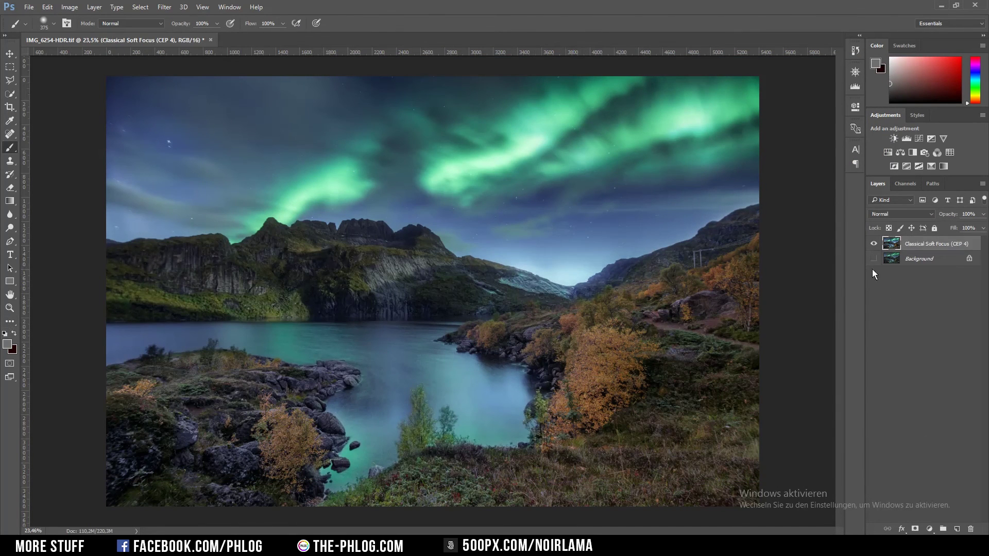
click(169, 11)
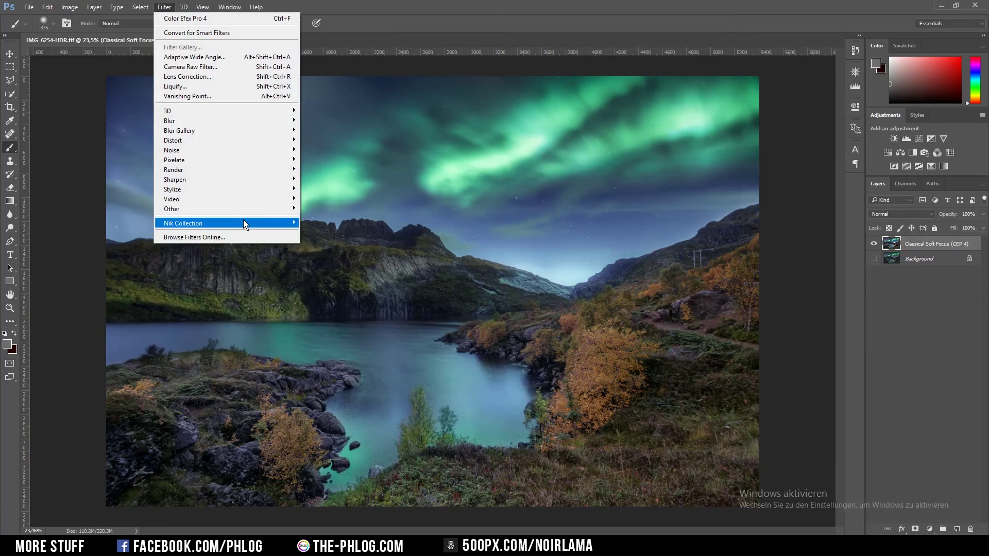
mouse_move(252, 227)
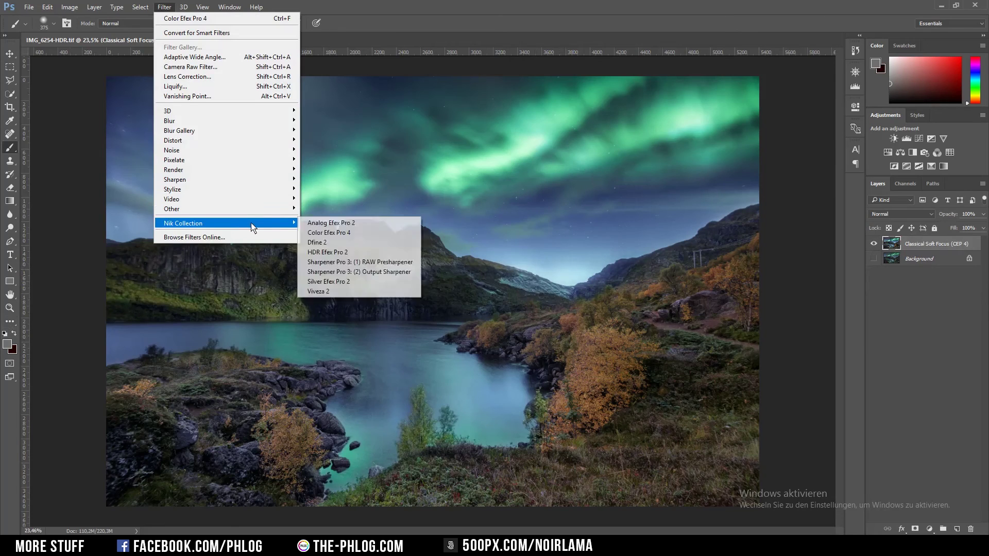
click(358, 243)
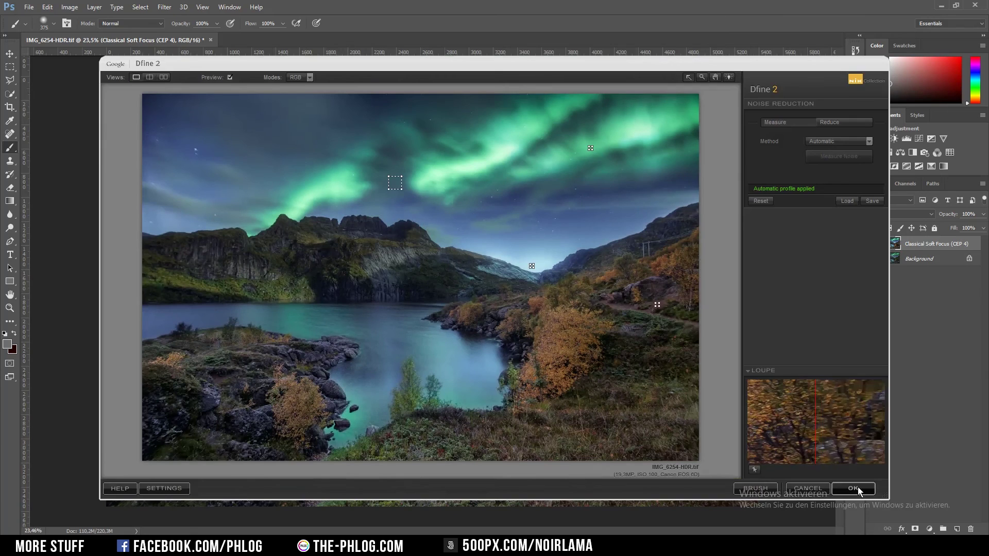
click(858, 487)
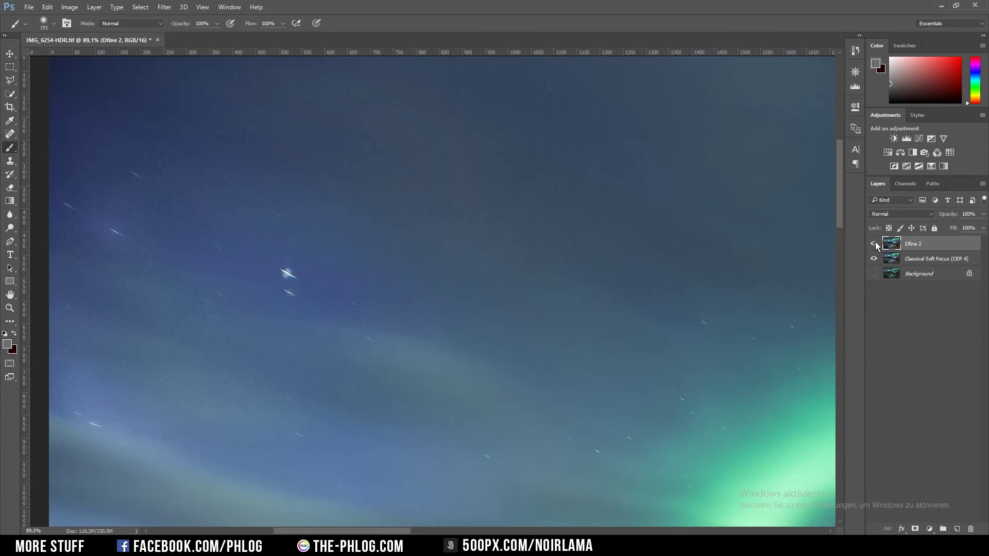
click(875, 243)
click(873, 244)
drag(316, 298, 288, 298)
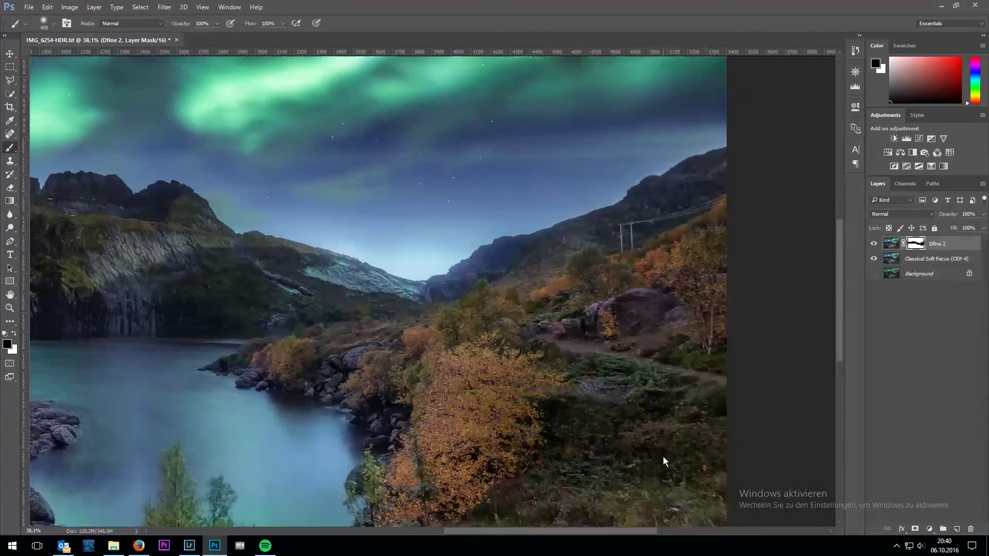
key(Delete)
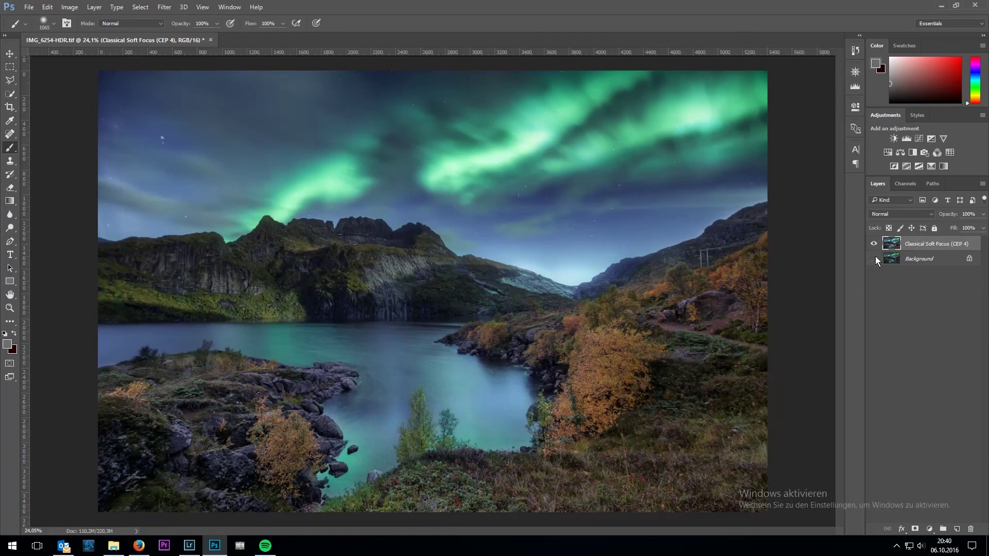
click(876, 243)
click(876, 244)
click(876, 243)
click(876, 243)
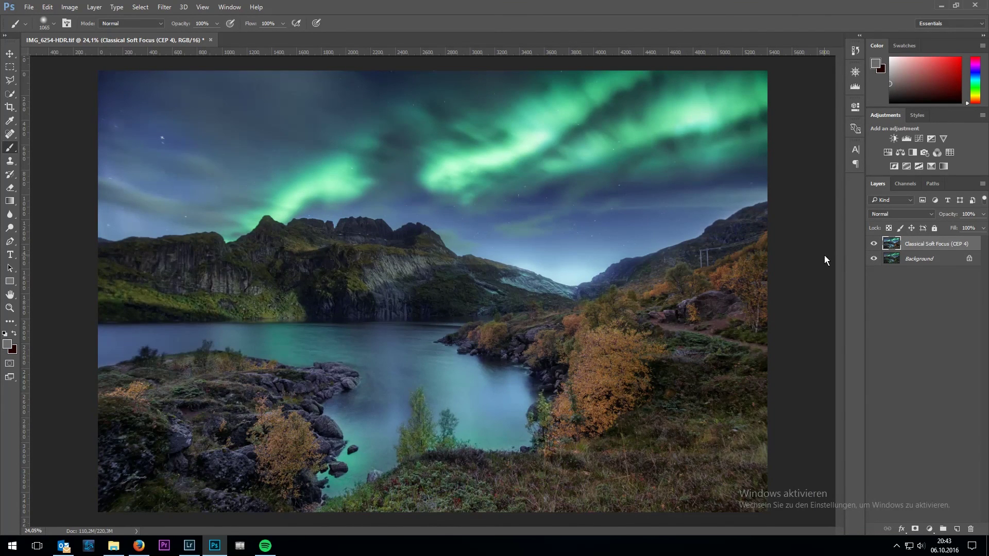